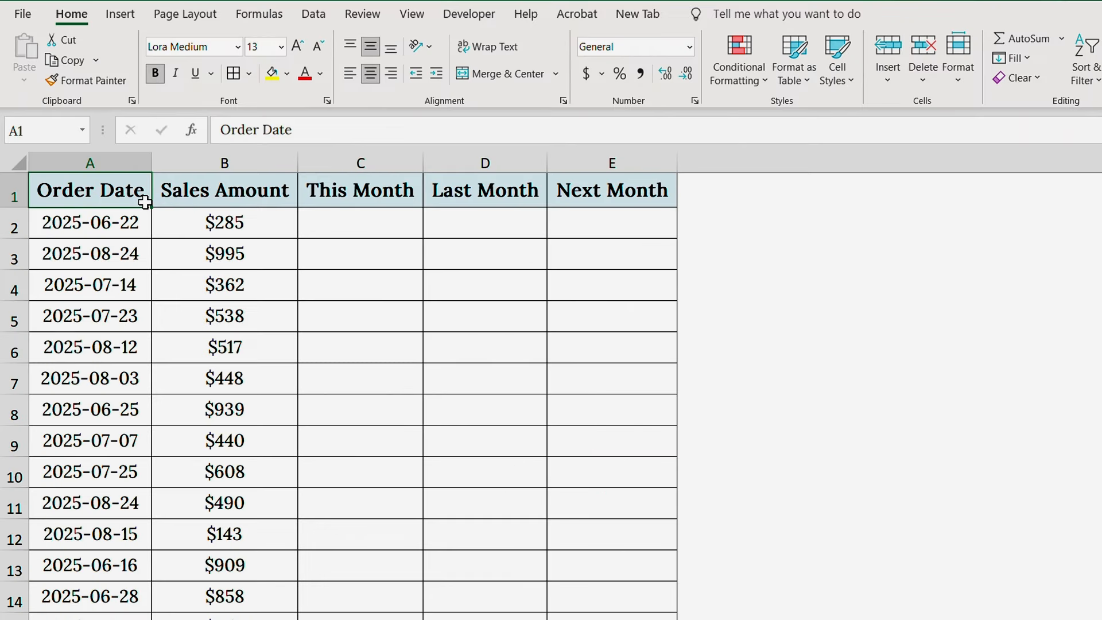
click(132, 162)
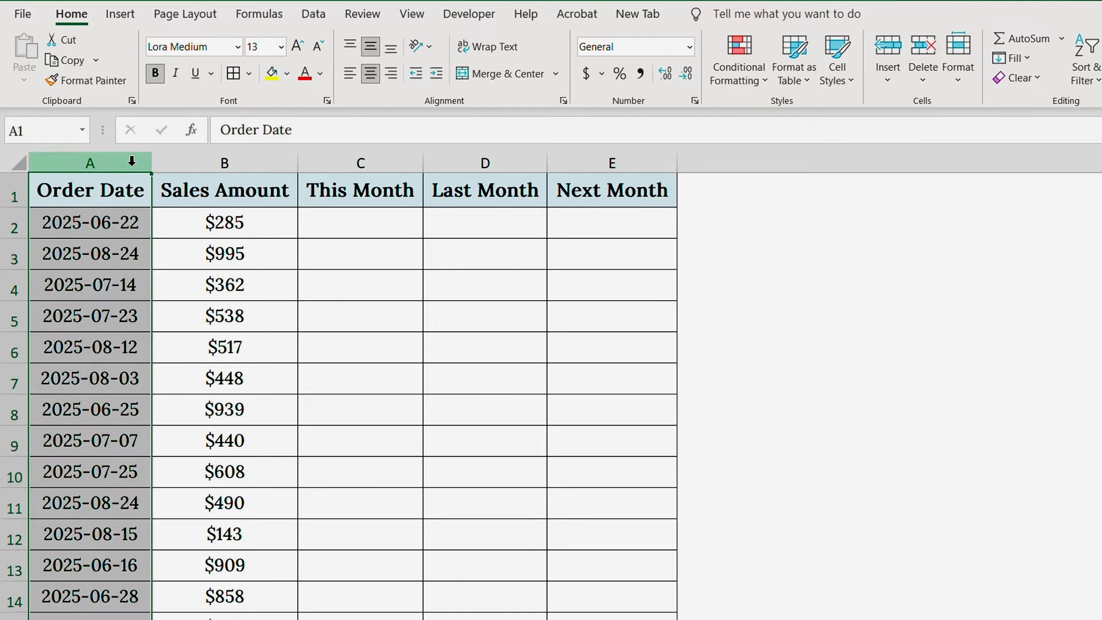
click(236, 159)
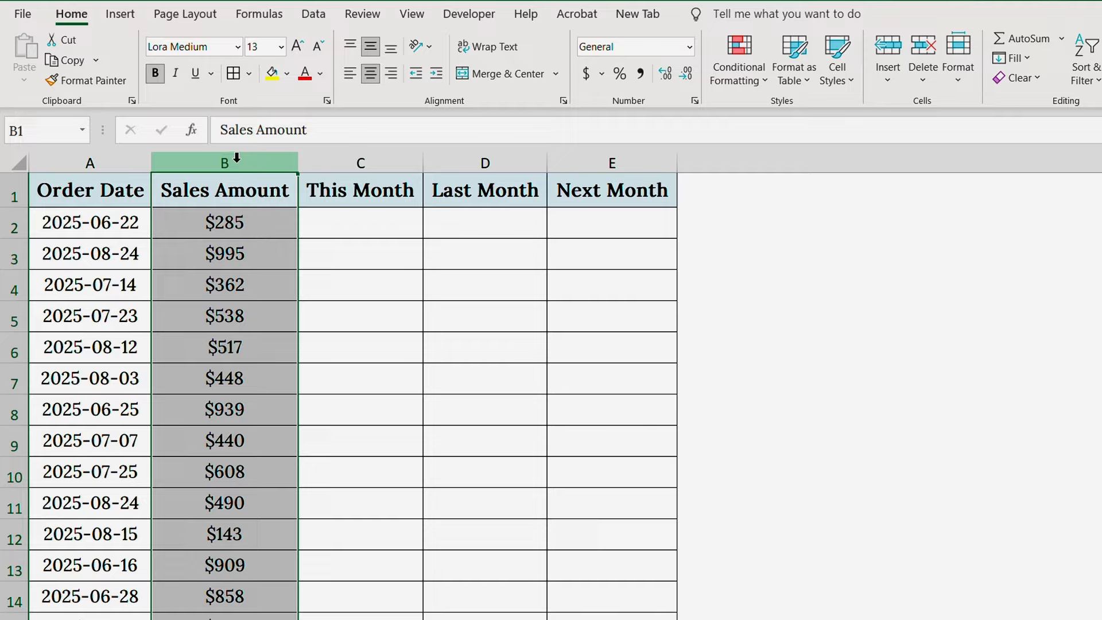
click(320, 191)
click(483, 195)
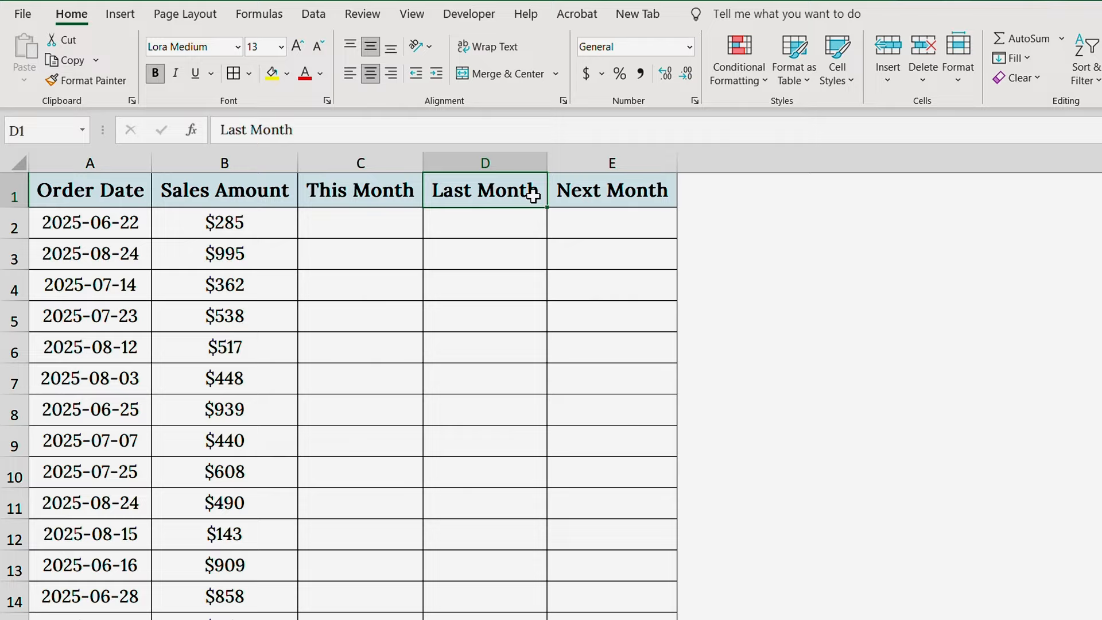
click(593, 195)
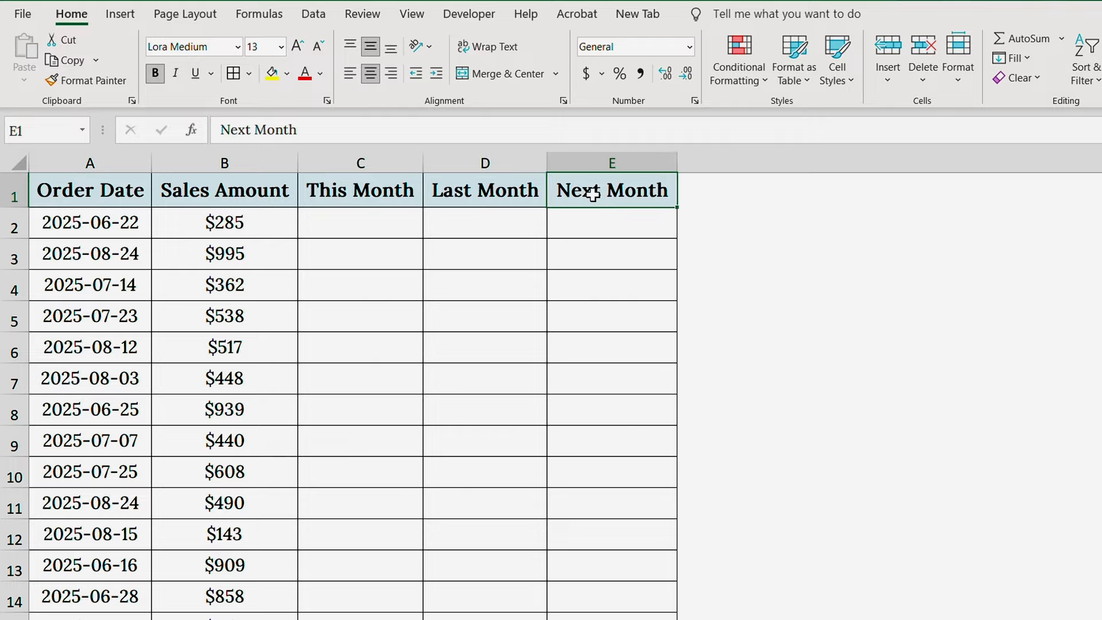
click(391, 154)
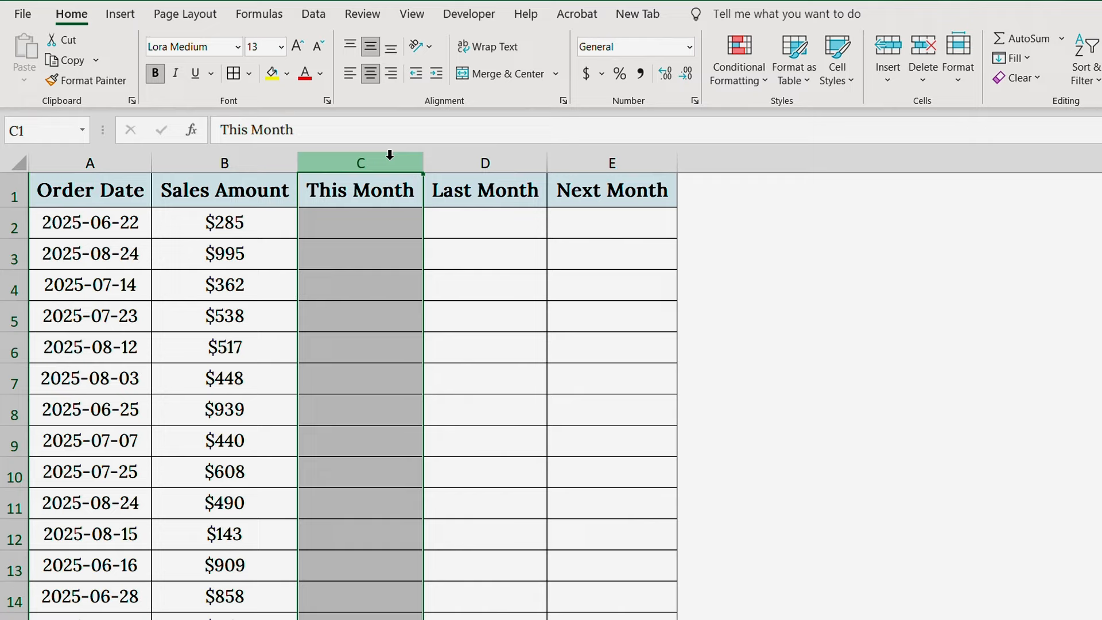
Step: Begin an AND formula in C2 with the month condition MONTH(A2)=MONTH(TODAY())
click(366, 226)
click(297, 133)
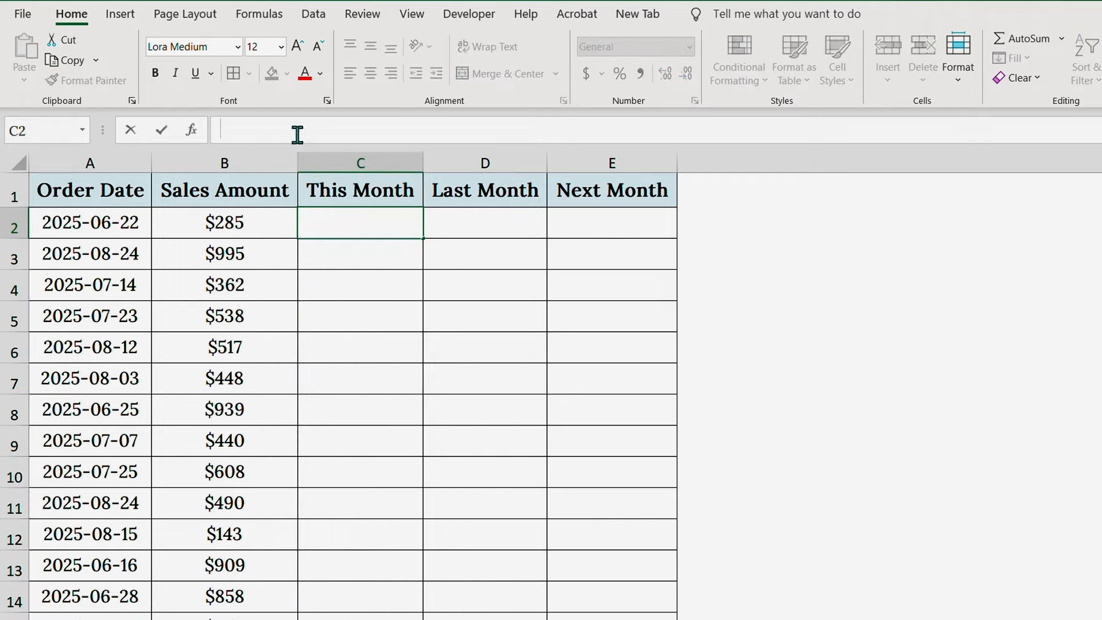
text(=AND(MON)
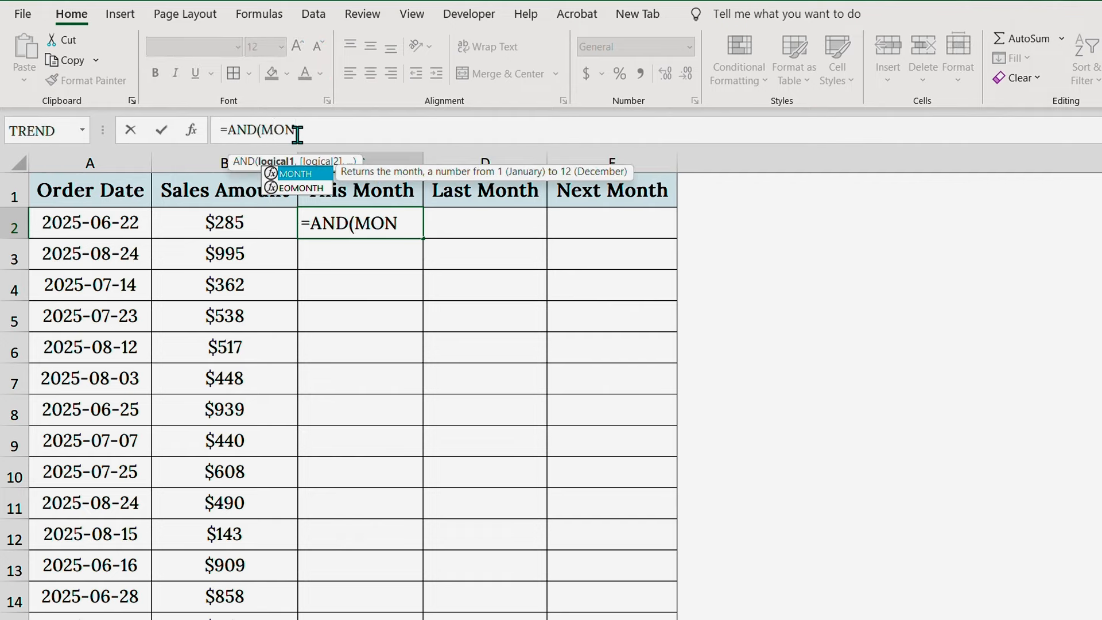
key(Tab)
click(131, 220)
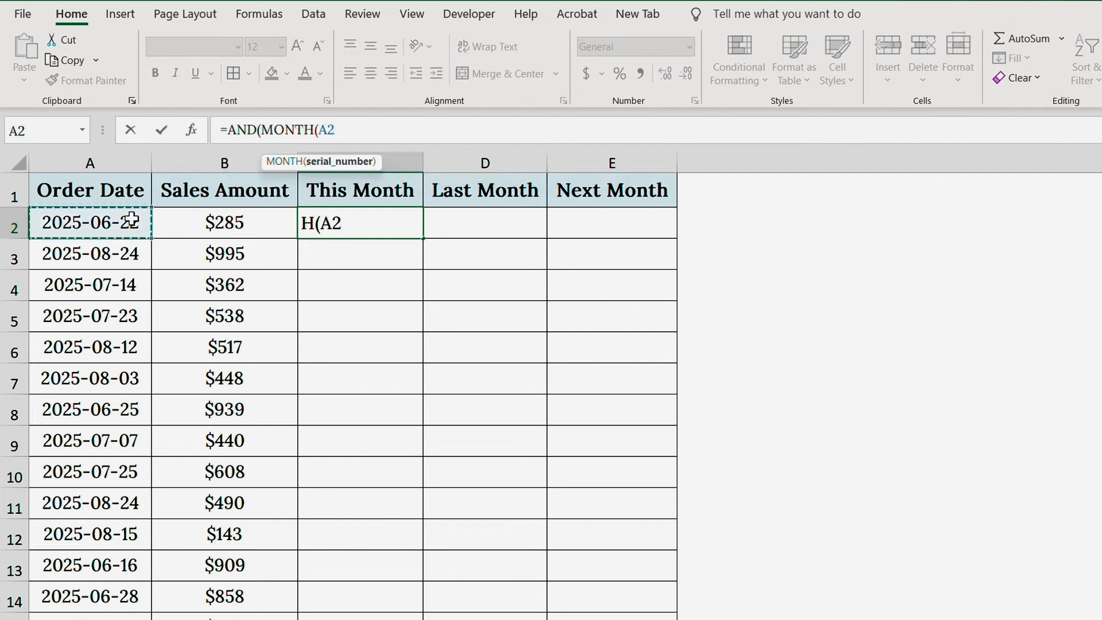
text()=MON)
key(Tab)
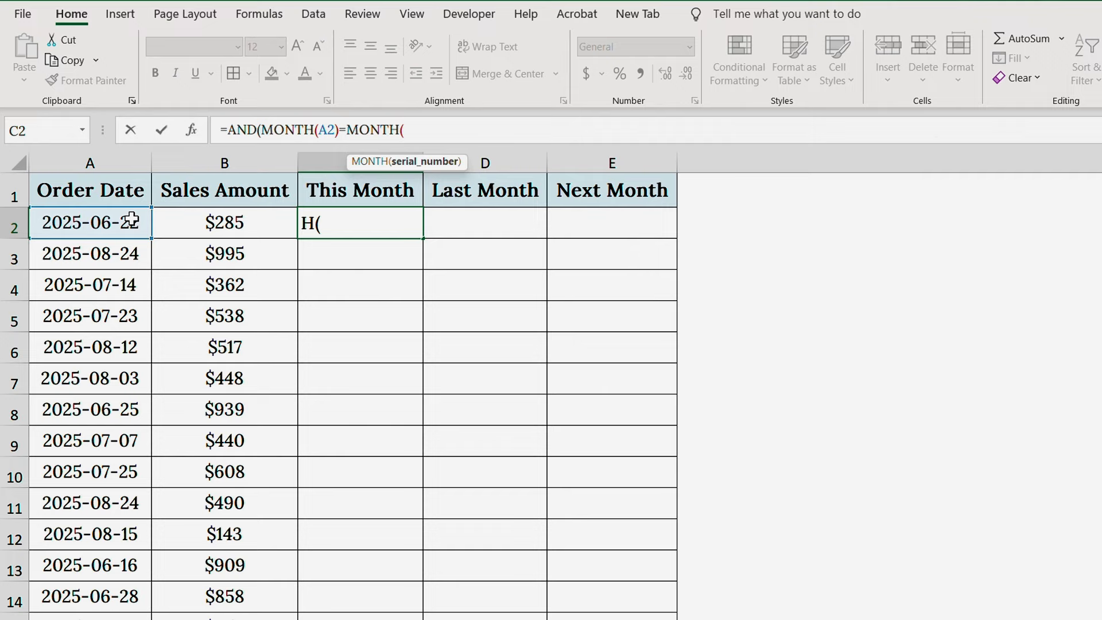
text(TO)
key(Tab)
text()))
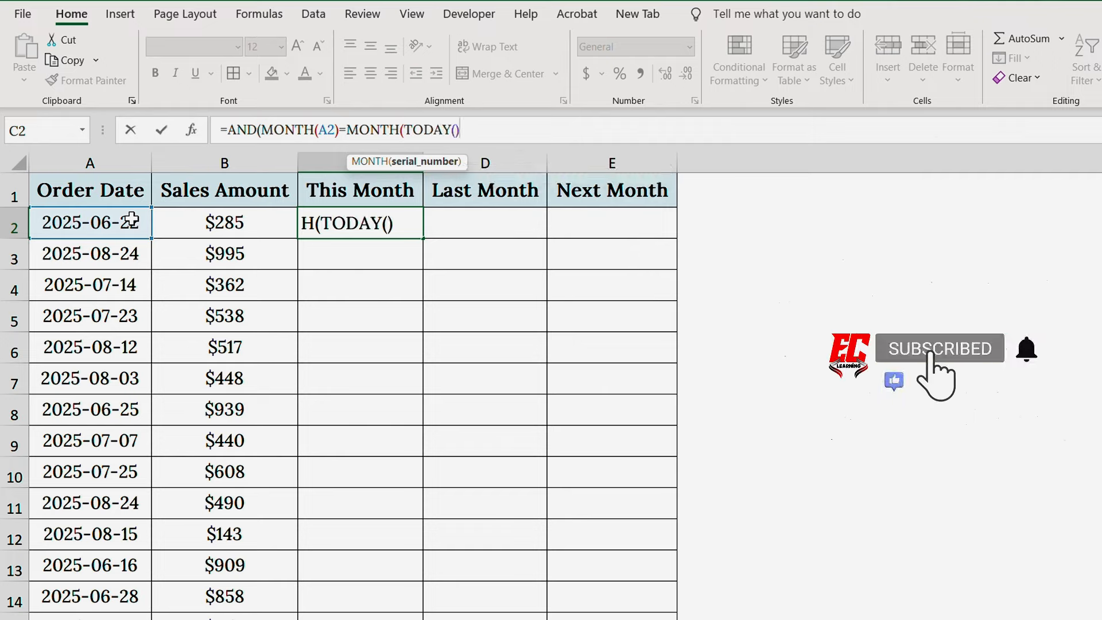
Step: Add the condition YEAR(A2)=YEAR(TODAY()) to the AND formula in C2 and enter the completed formula
text(, YEAR)
key(Tab)
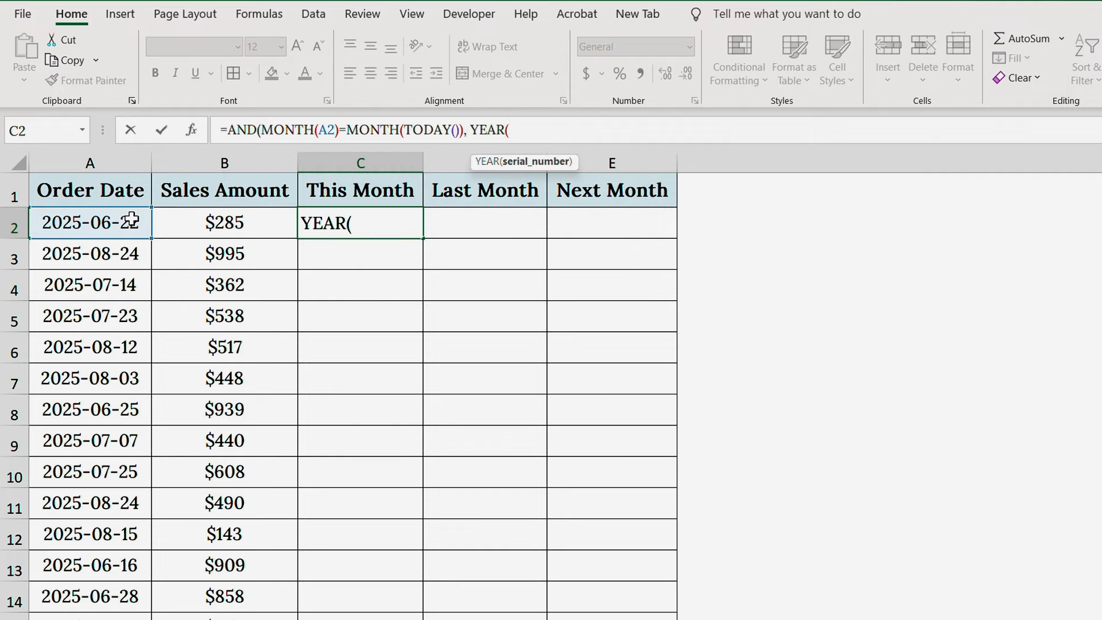
click(97, 224)
text()=YEA)
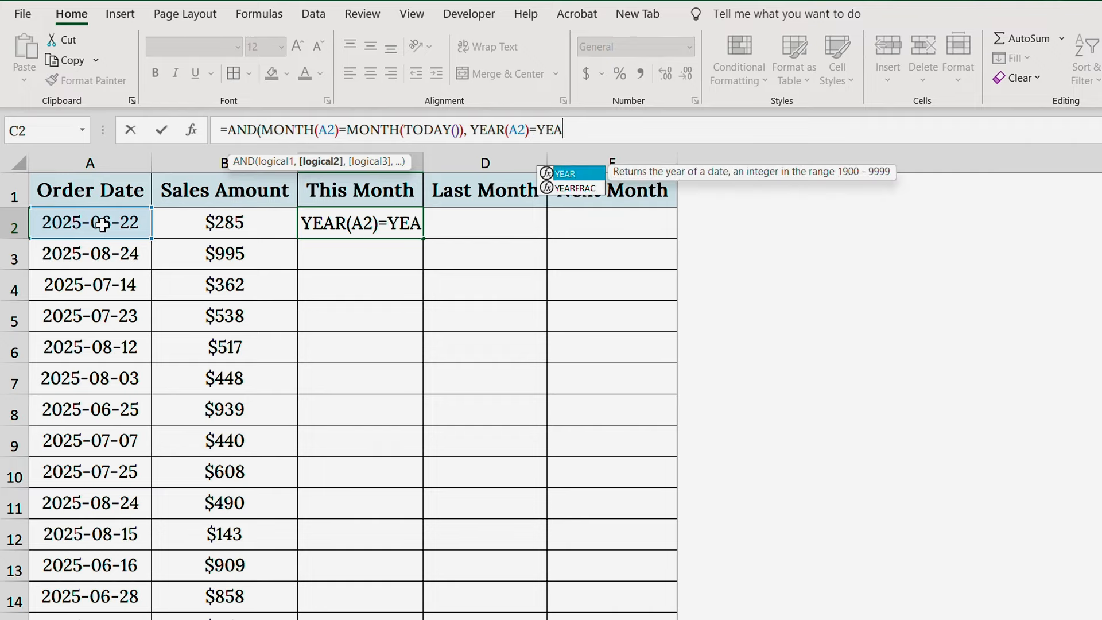
key(Tab)
text(TO)
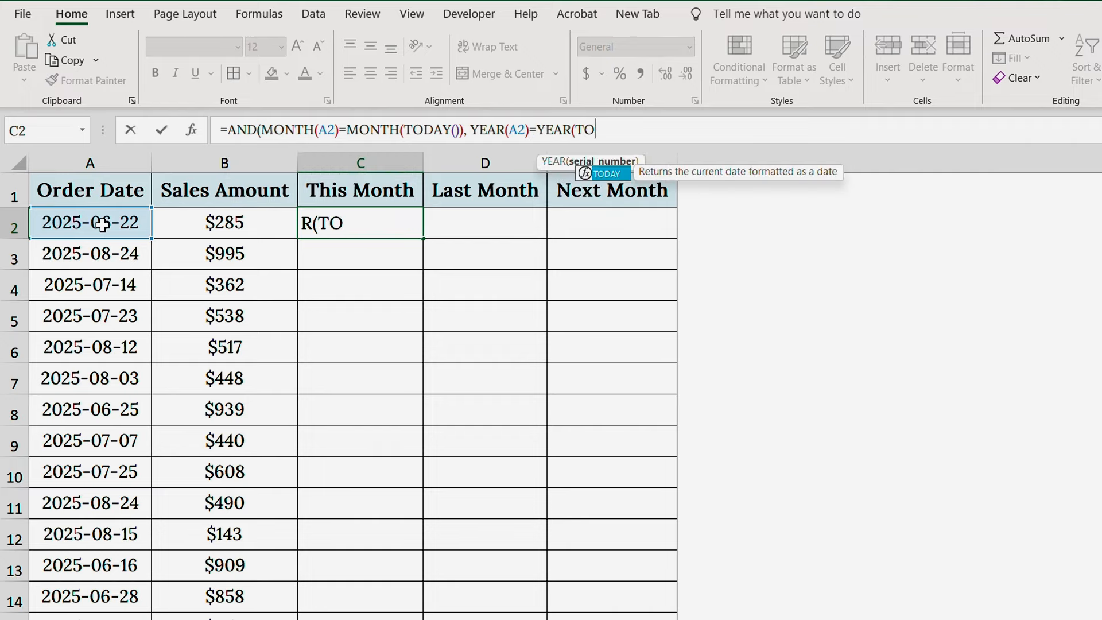
key(Tab)
text())))
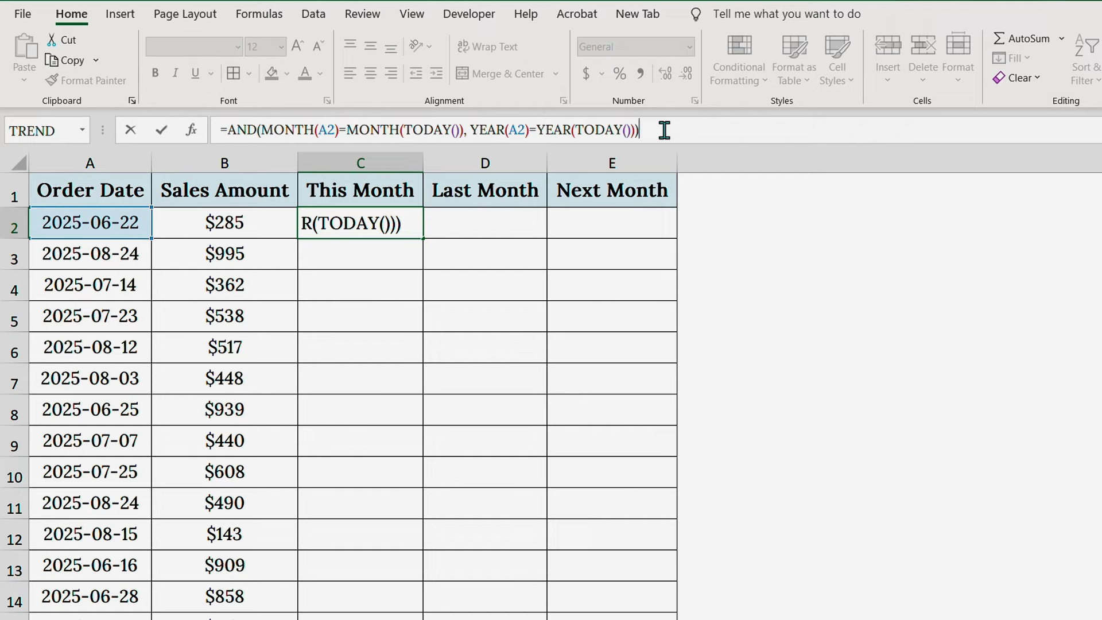
drag(257, 130, 639, 130)
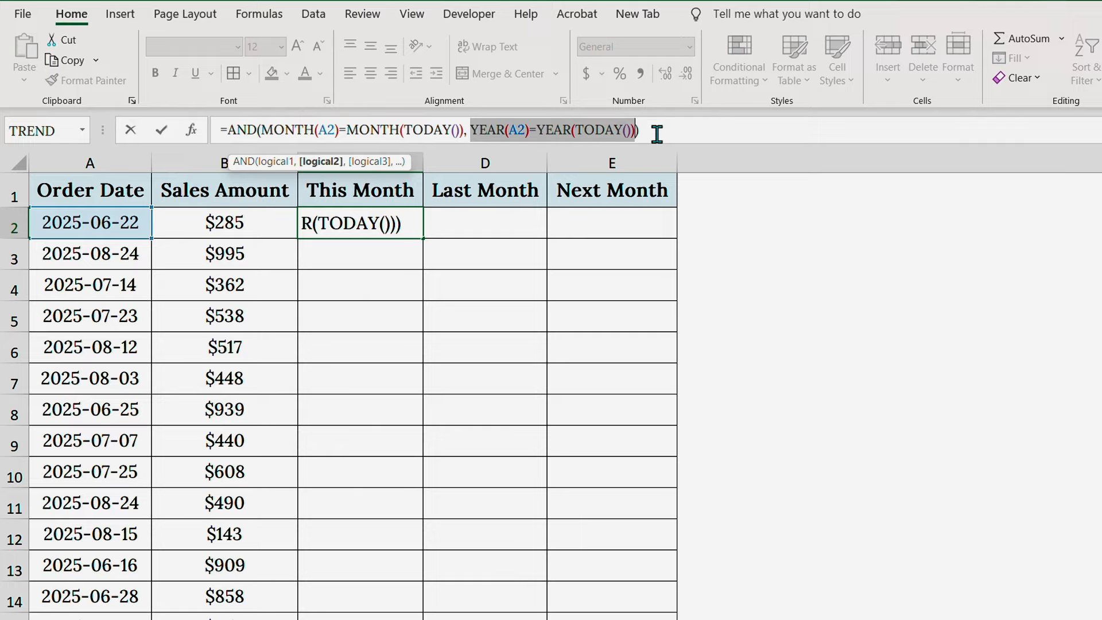
click(656, 134)
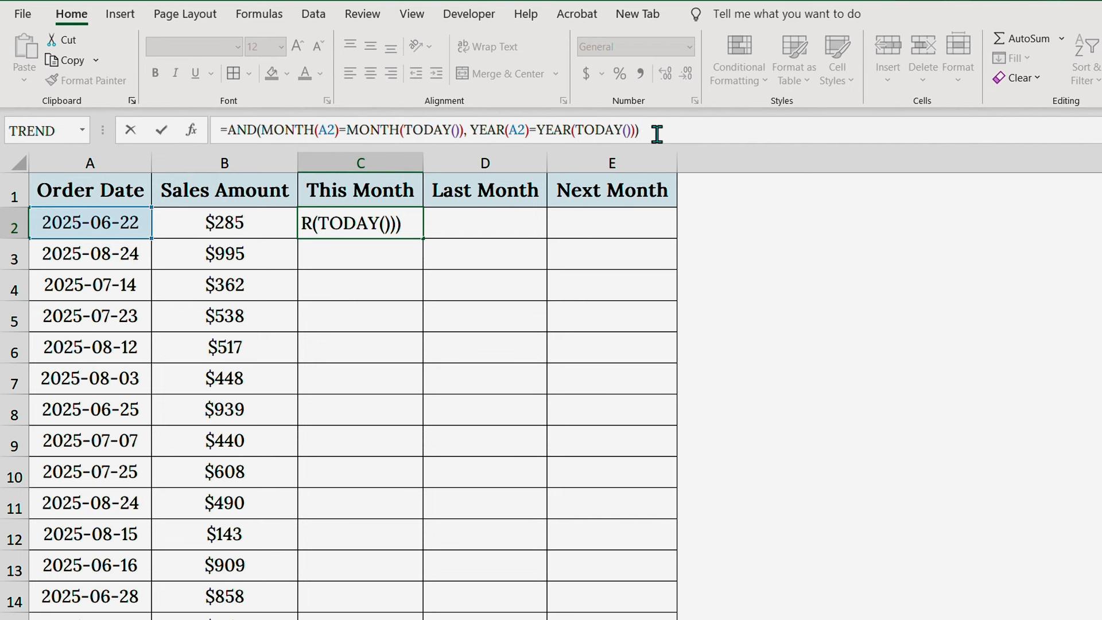
key(Return)
Step: Fill the C2 formula down the This Month column for all order rows
click(410, 230)
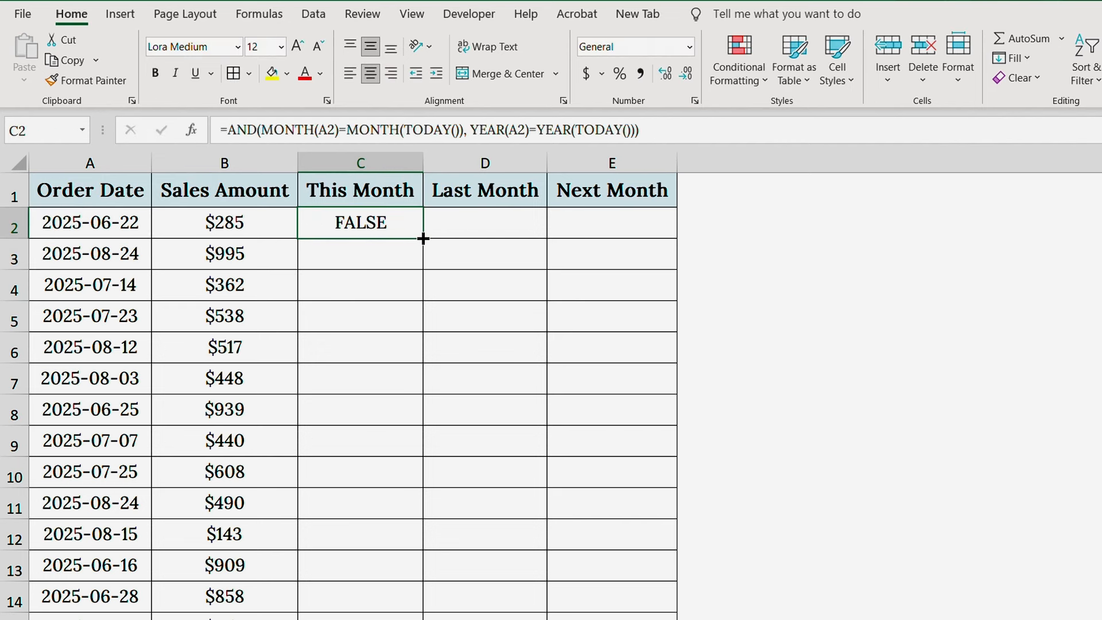
drag(423, 236, 425, 583)
scroll(419, 414, up, 1)
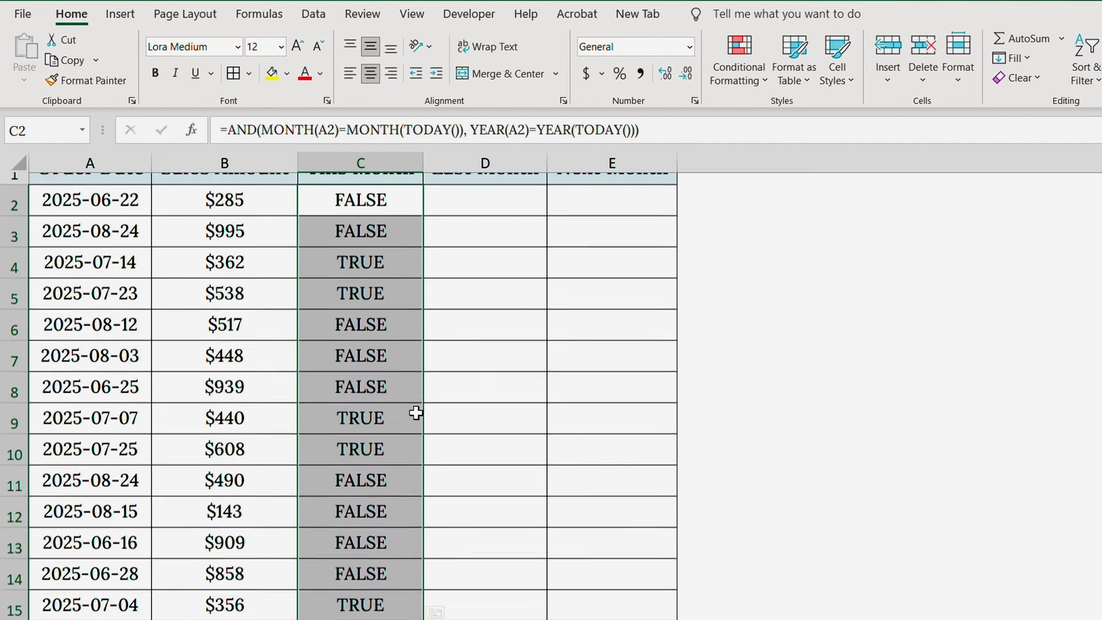
click(388, 220)
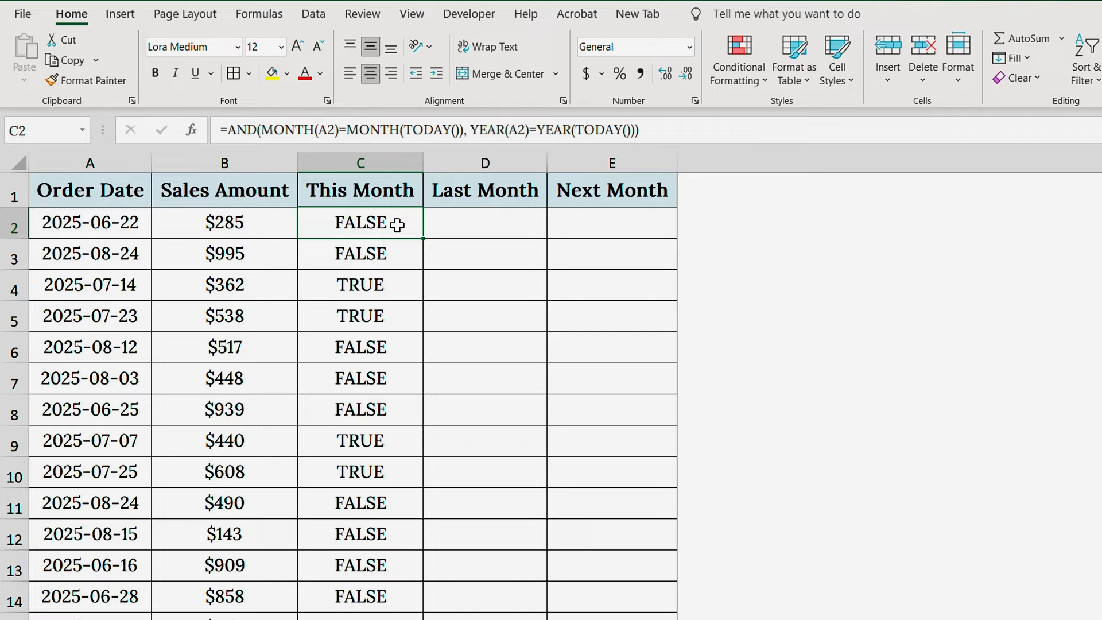
Step: Begin an AND formula in D2 comparing MONTH(A2) with the previous month, using MONTH(EDATE(TODAY(), -1))
click(505, 182)
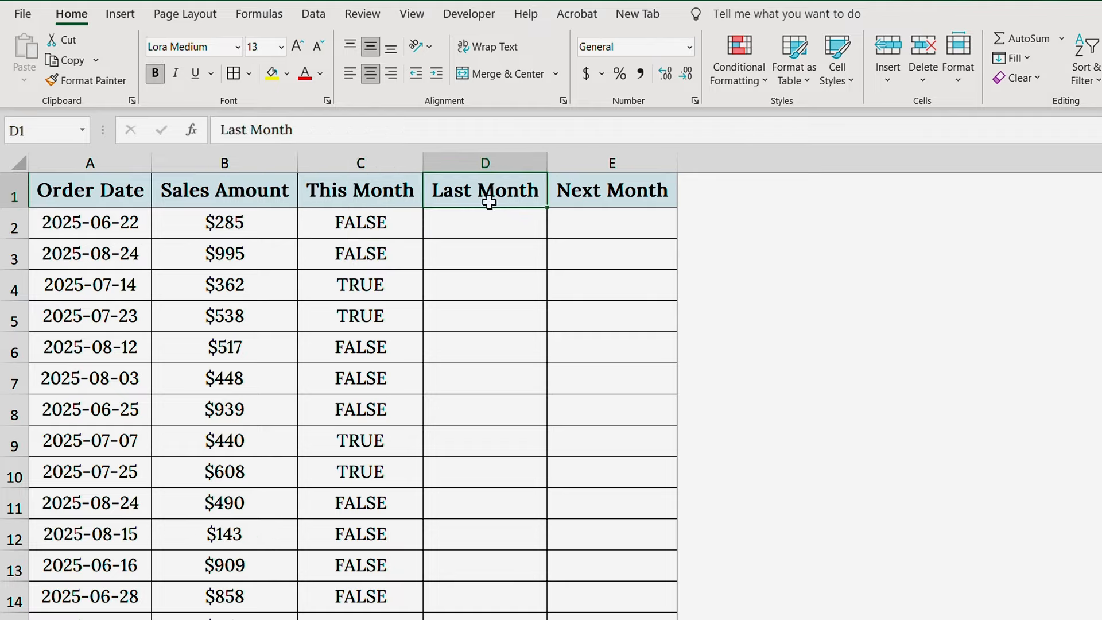
click(476, 227)
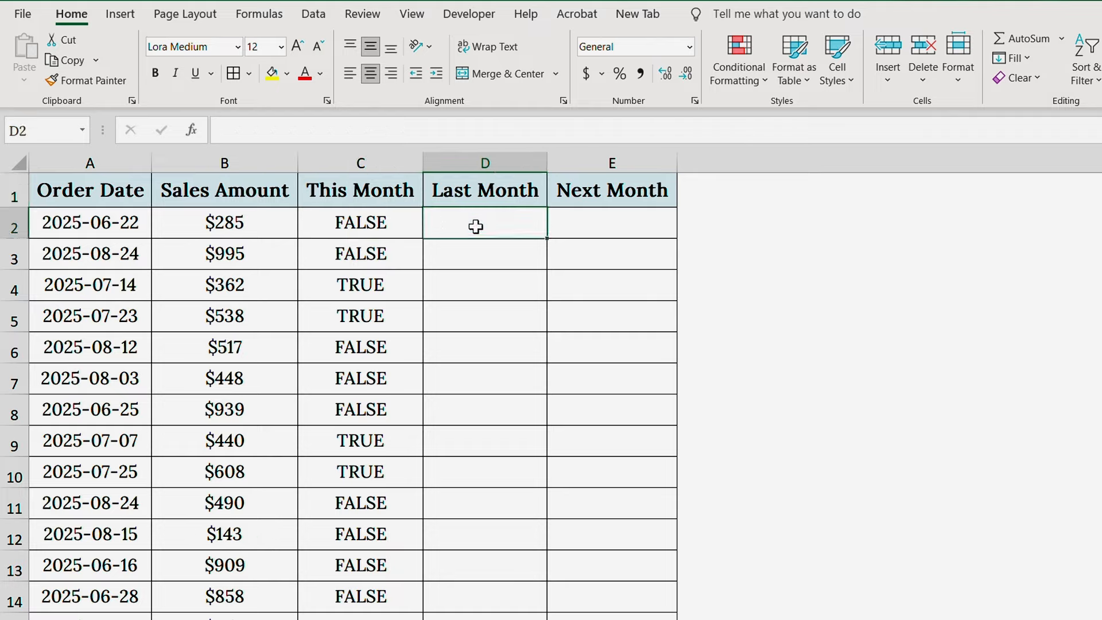
click(300, 131)
text(=AND(MON)
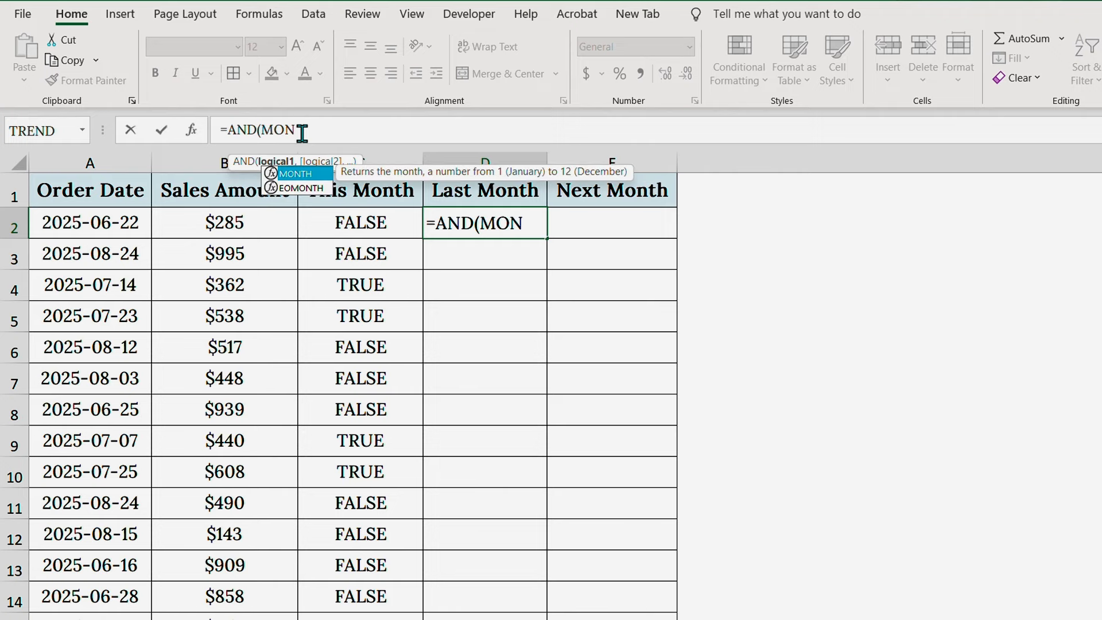
text(TH()
click(141, 220)
text()=MONTH()
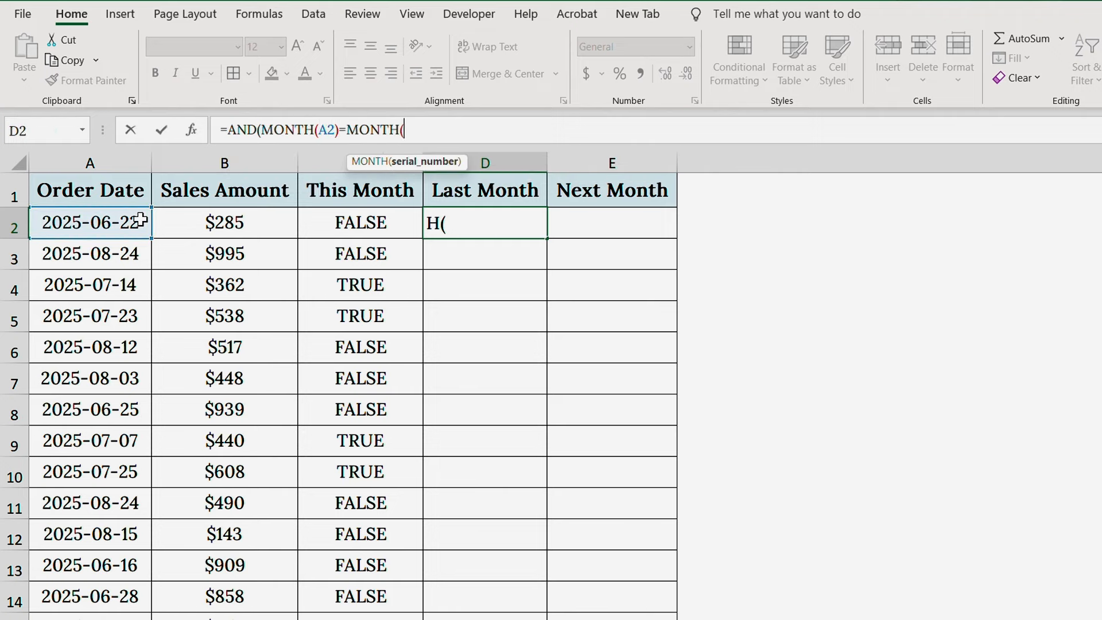
text(EDATE(TODA)
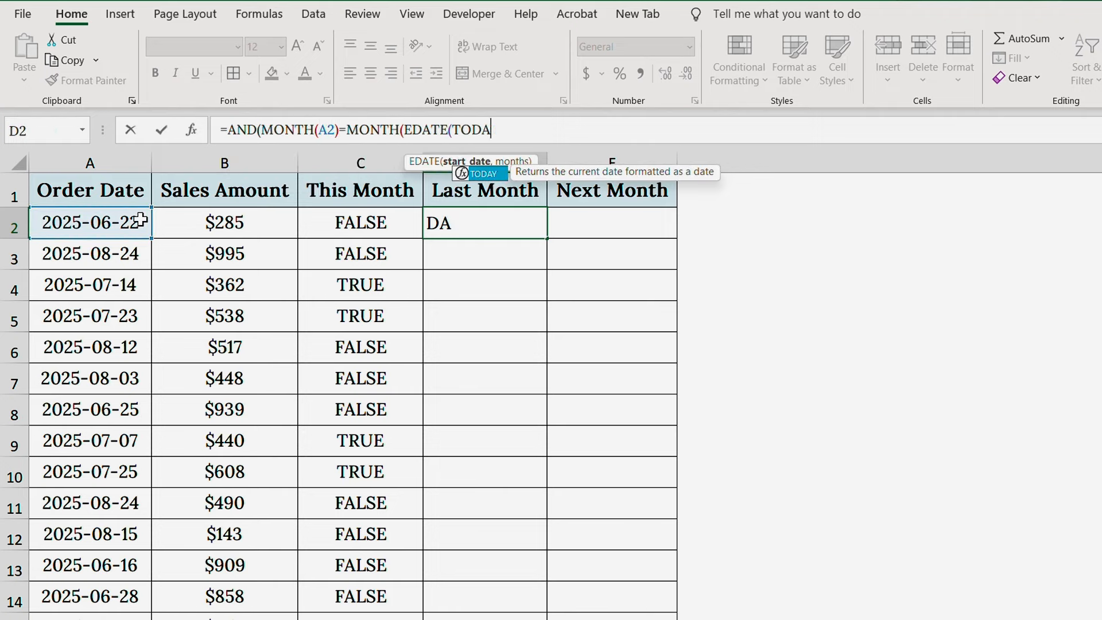
text(Y(), -1)
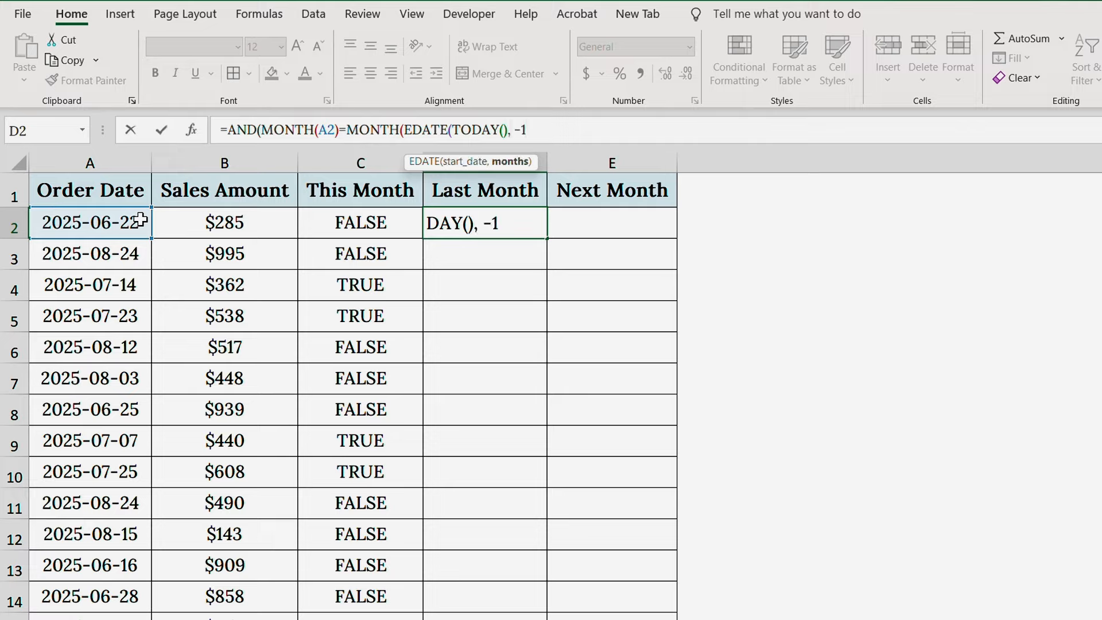
Step: Complete the AND formula in D2 with the condition YEAR(A2)=YEAR(EDATE(TODAY(), -1))
text()), YEAR()
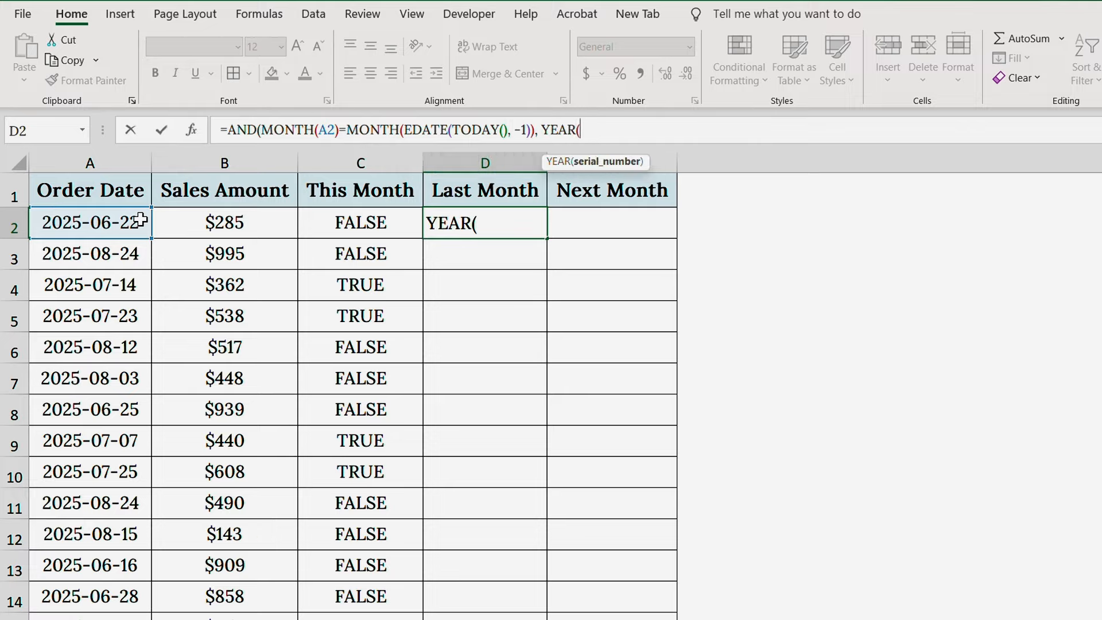
click(92, 229)
text()=YEAR()
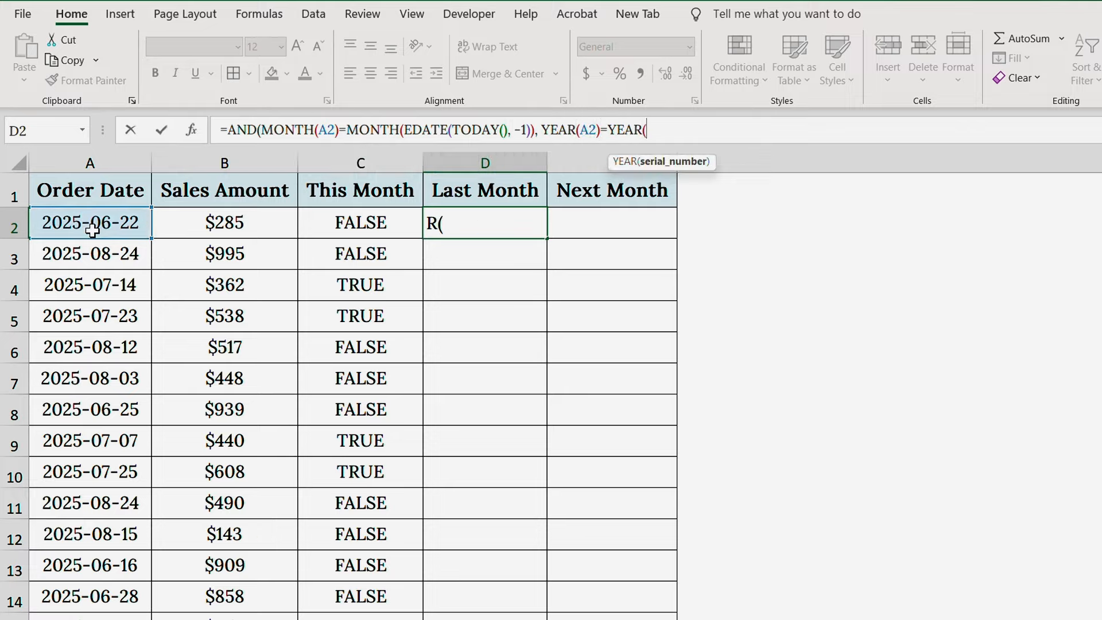
text(EDATE(TODAY()
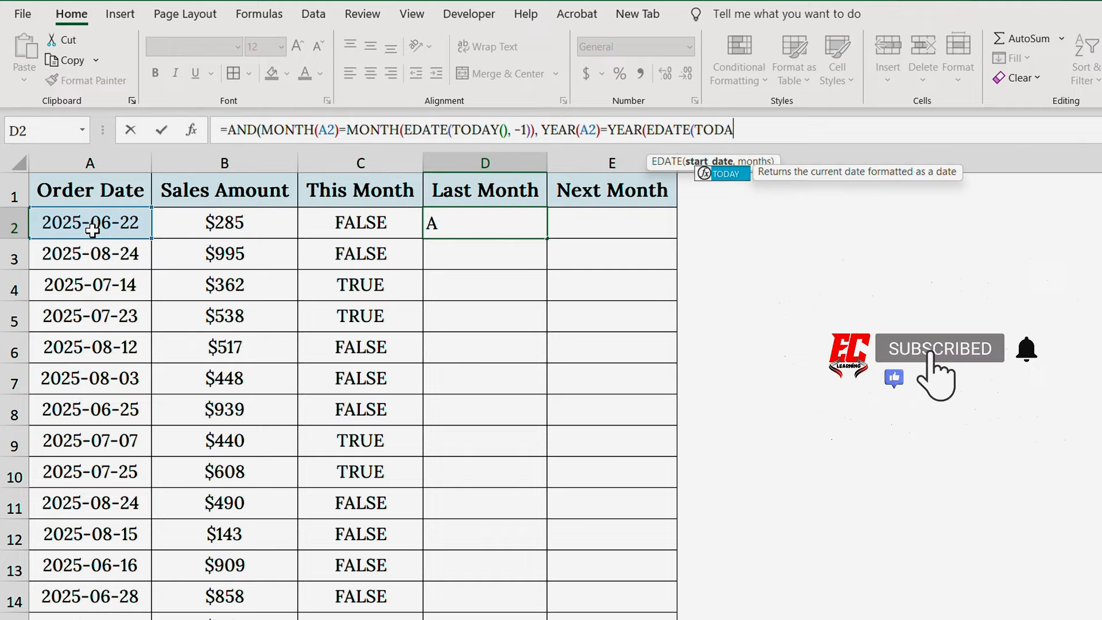
text(), -1))))
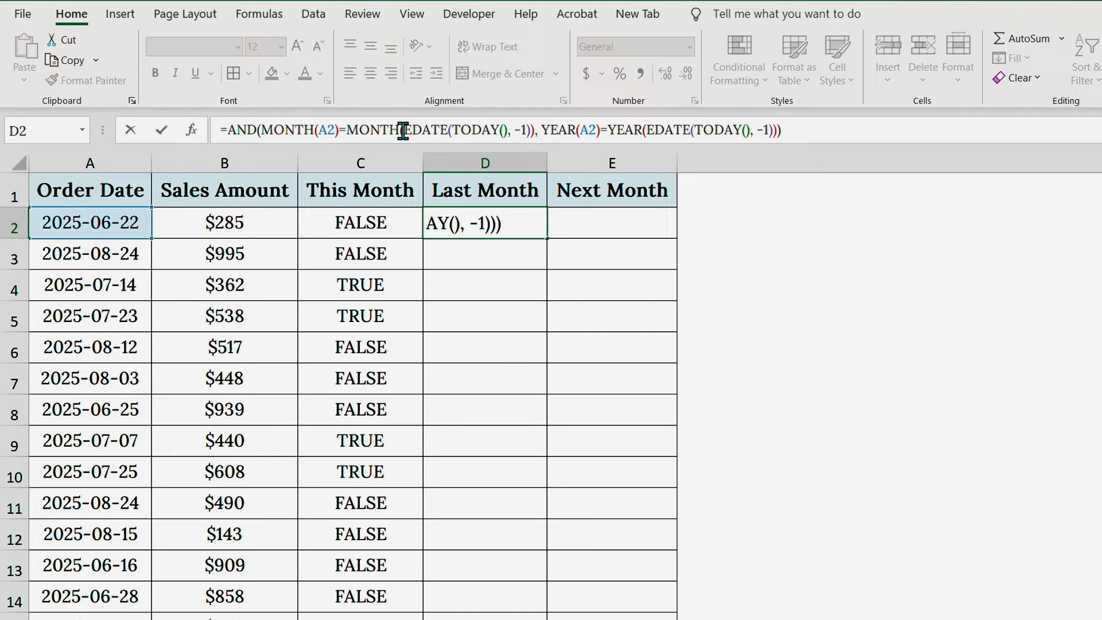
Step: Examine the month and year conditions within the AND formula in D2
drag(403, 130, 535, 137)
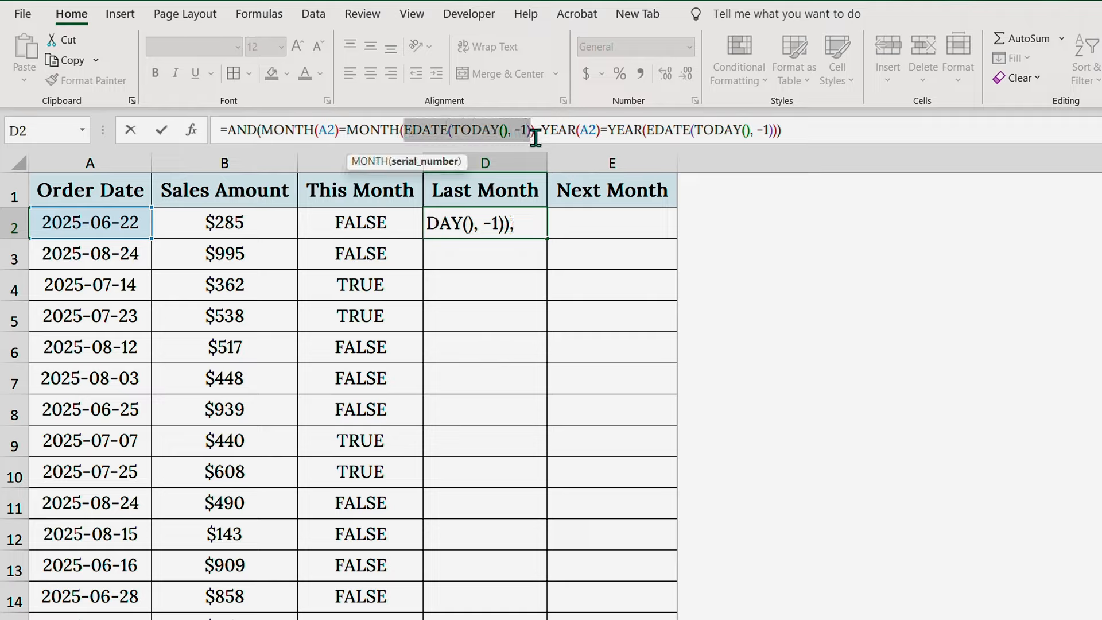
click(537, 136)
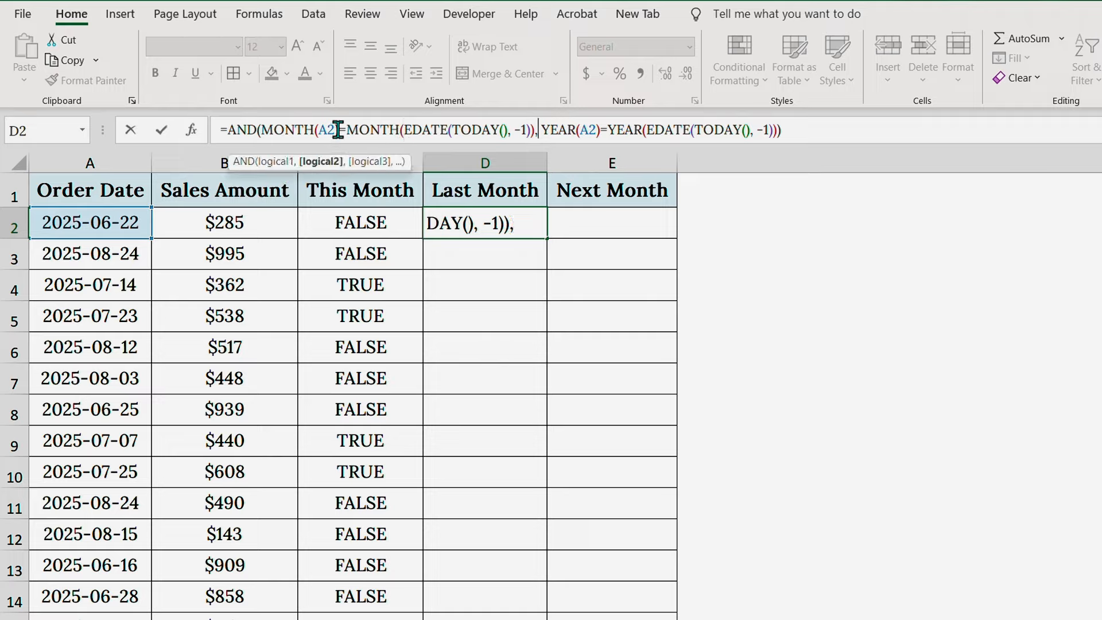
drag(262, 130, 537, 136)
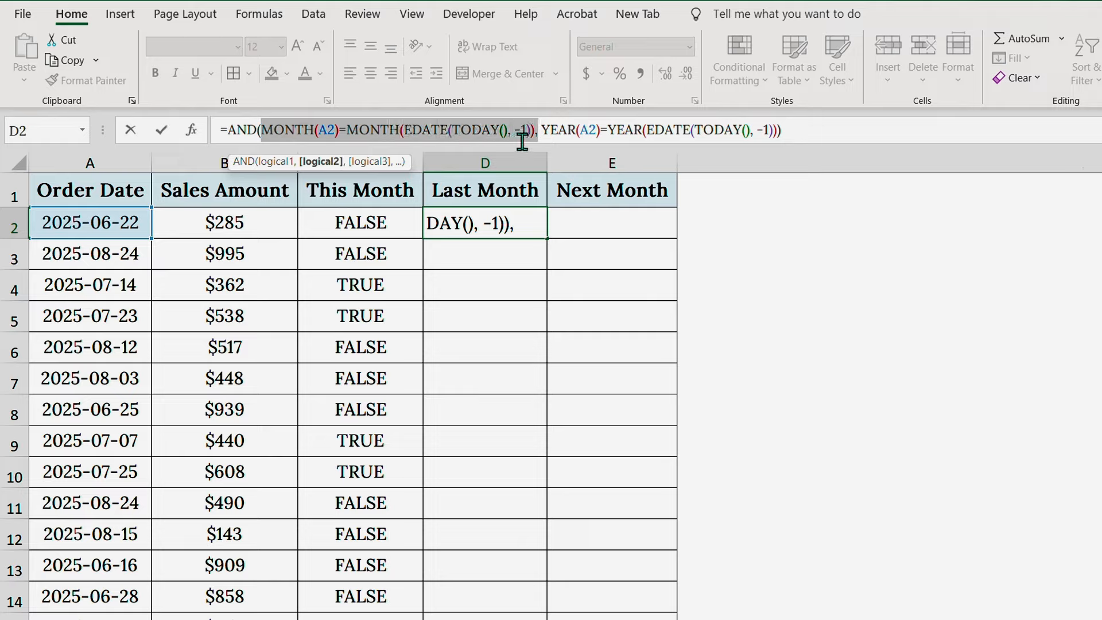
drag(542, 131, 796, 131)
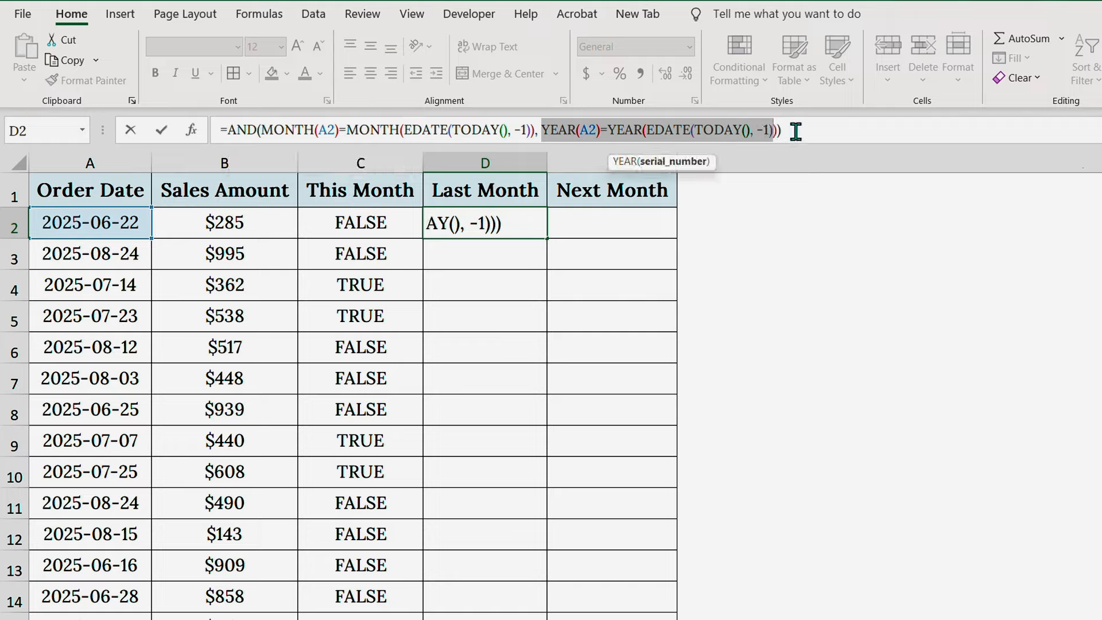
click(796, 131)
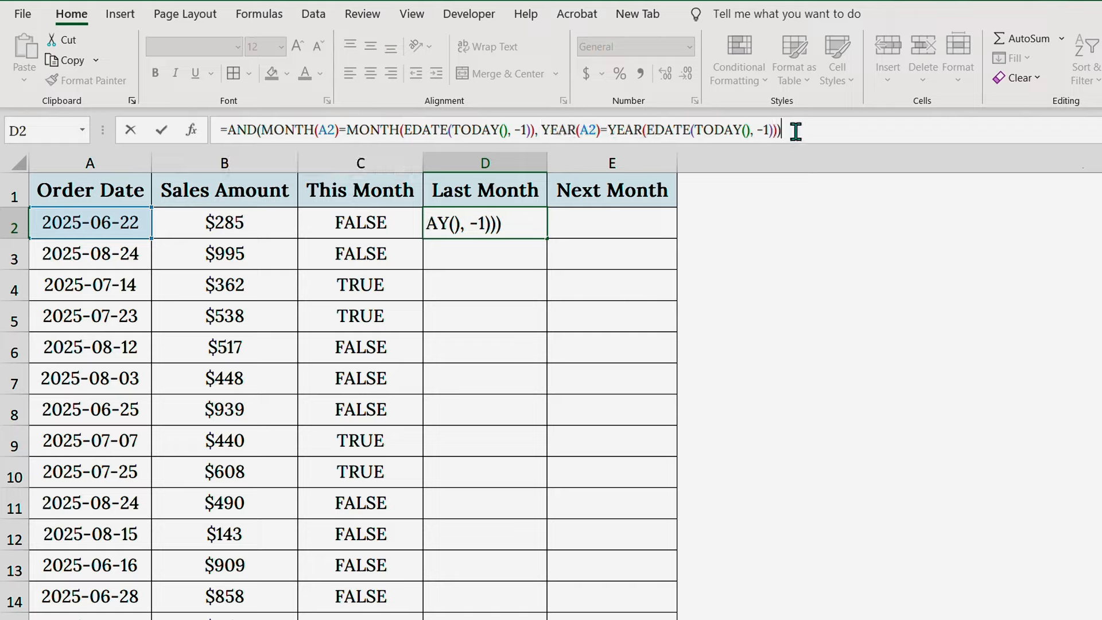
drag(796, 131, 216, 143)
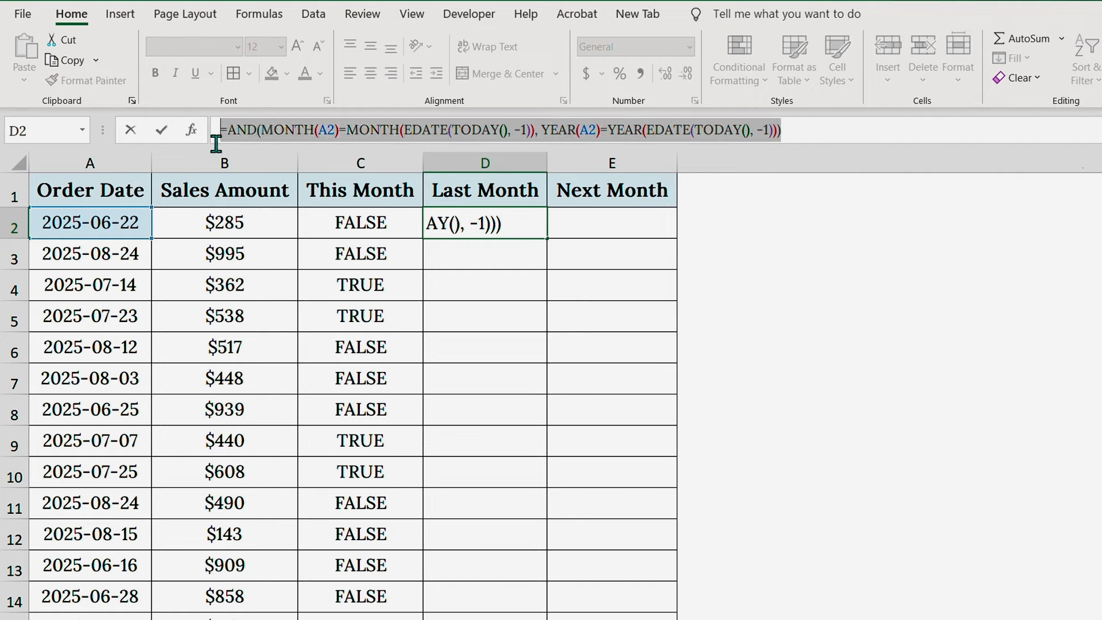
click(814, 129)
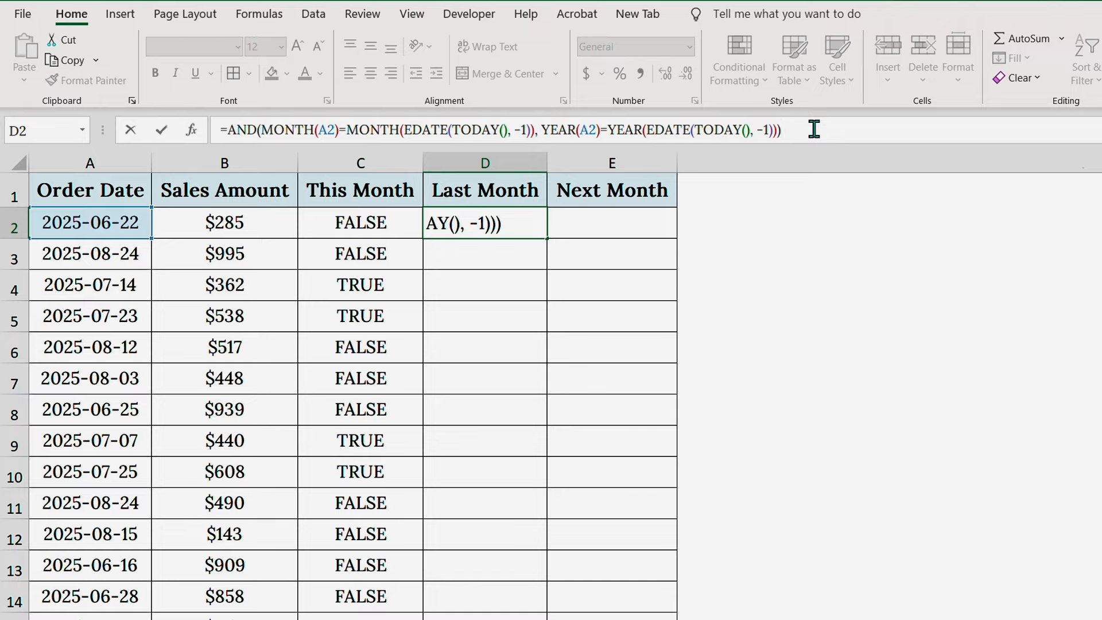
Step: Enter the D2 formula and fill it down the Last Month column for all order rows
key(Return)
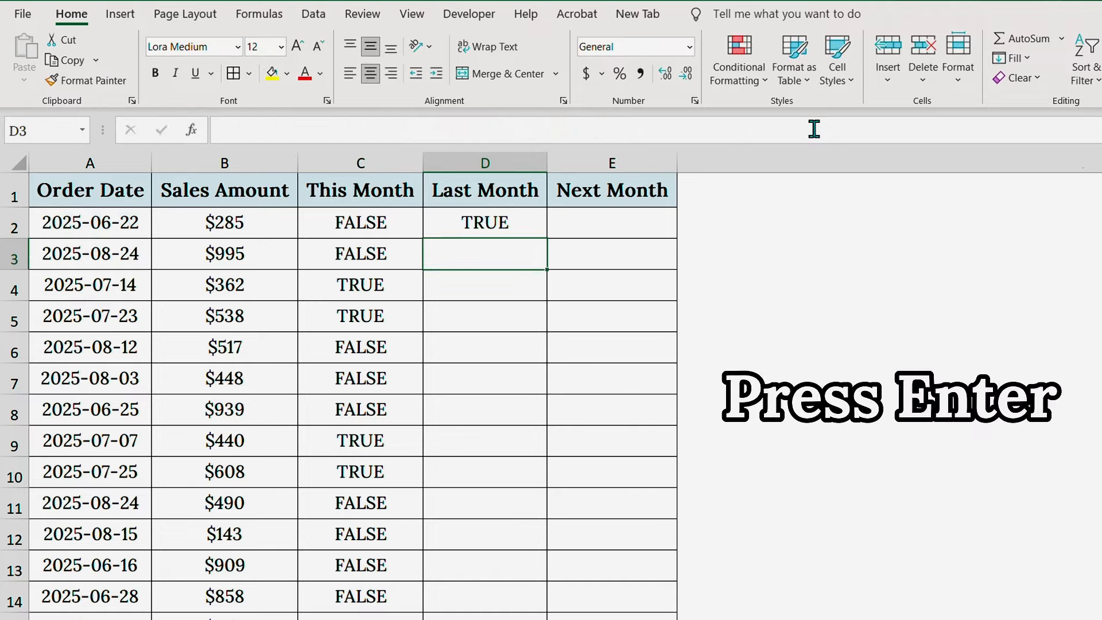
click(524, 228)
double_click(546, 237)
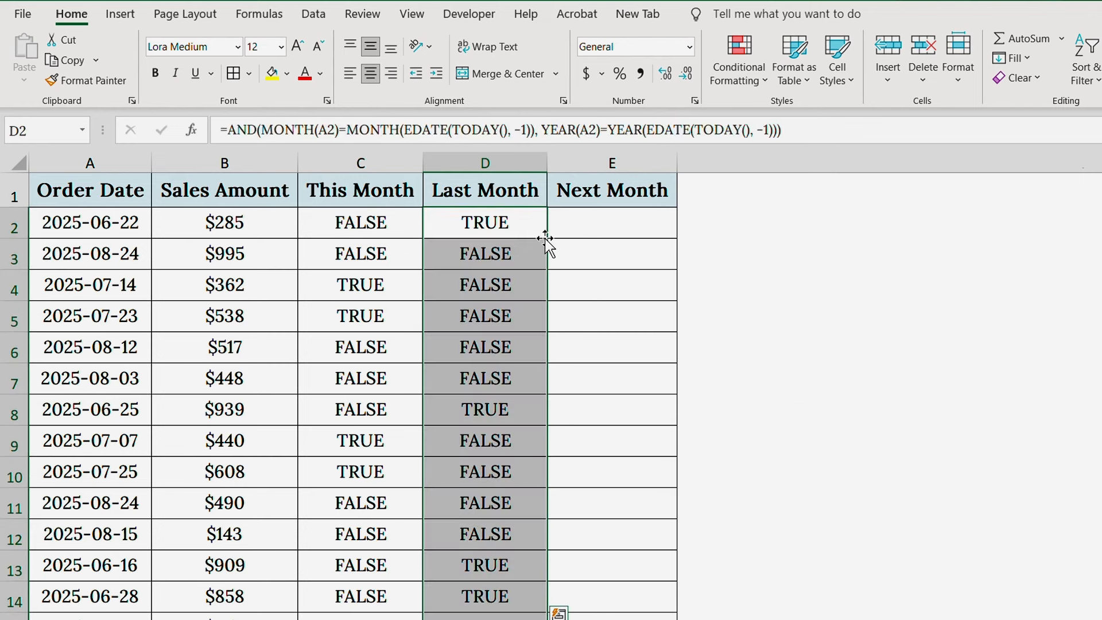
click(534, 224)
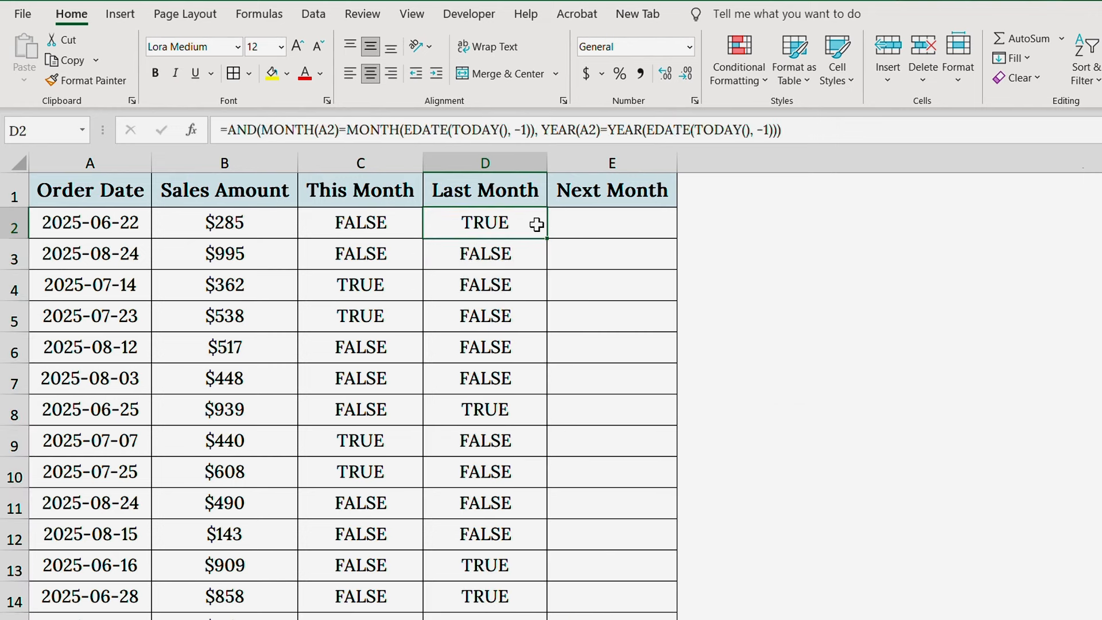
Step: Begin an AND formula in E2 comparing MONTH(A2) with the following month, using MONTH(EDATE(TODAY(), 1))
click(641, 190)
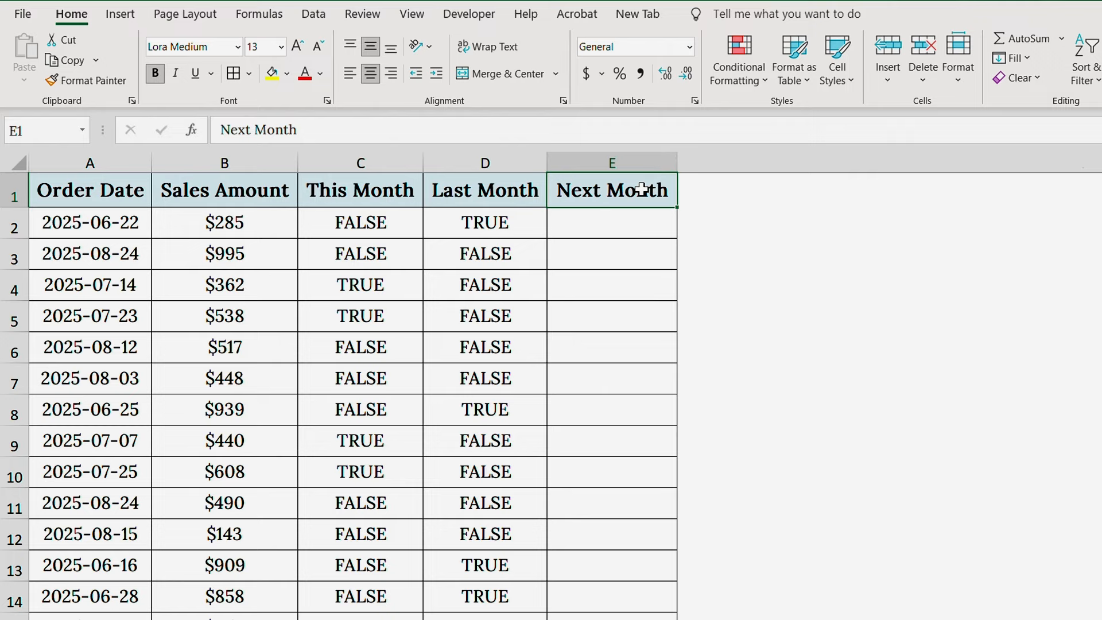
click(628, 229)
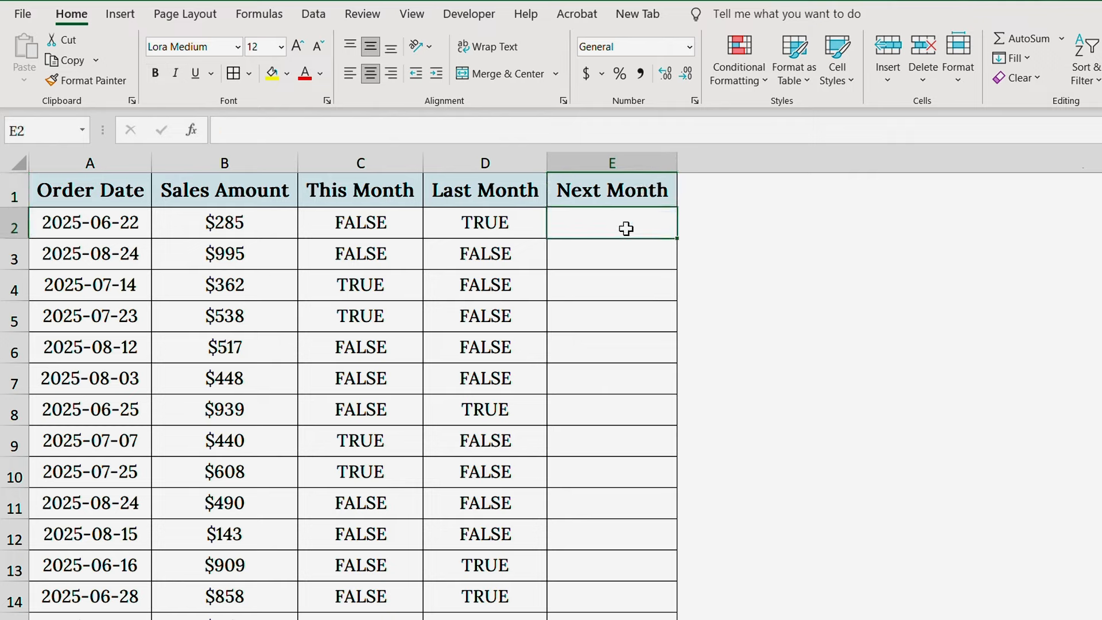
click(407, 128)
text(=AND(MONTH()
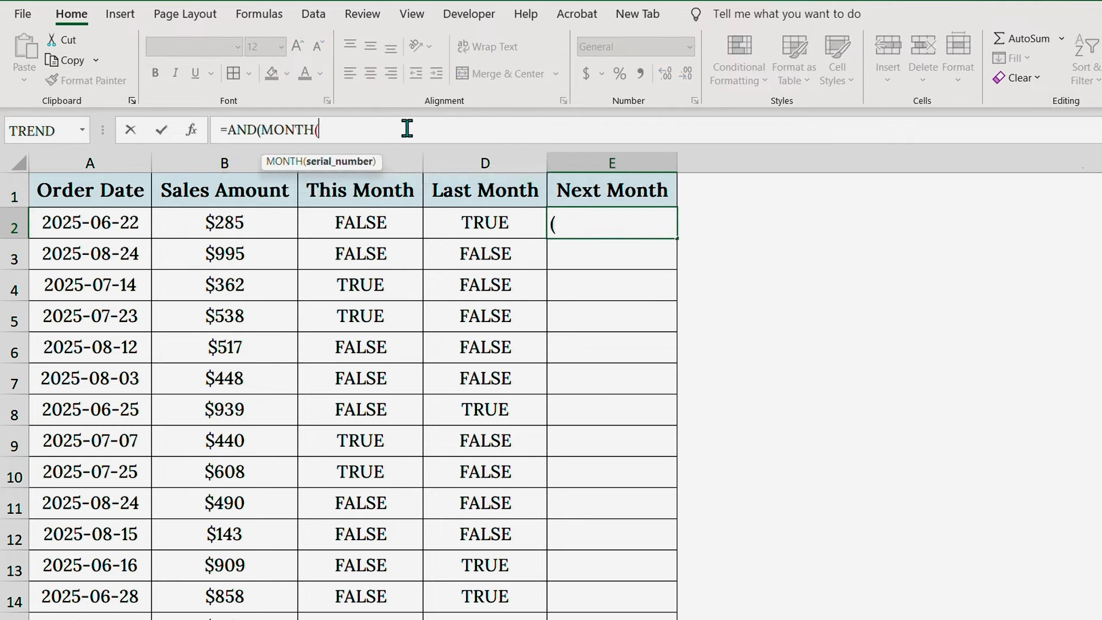
click(137, 221)
text()=MON)
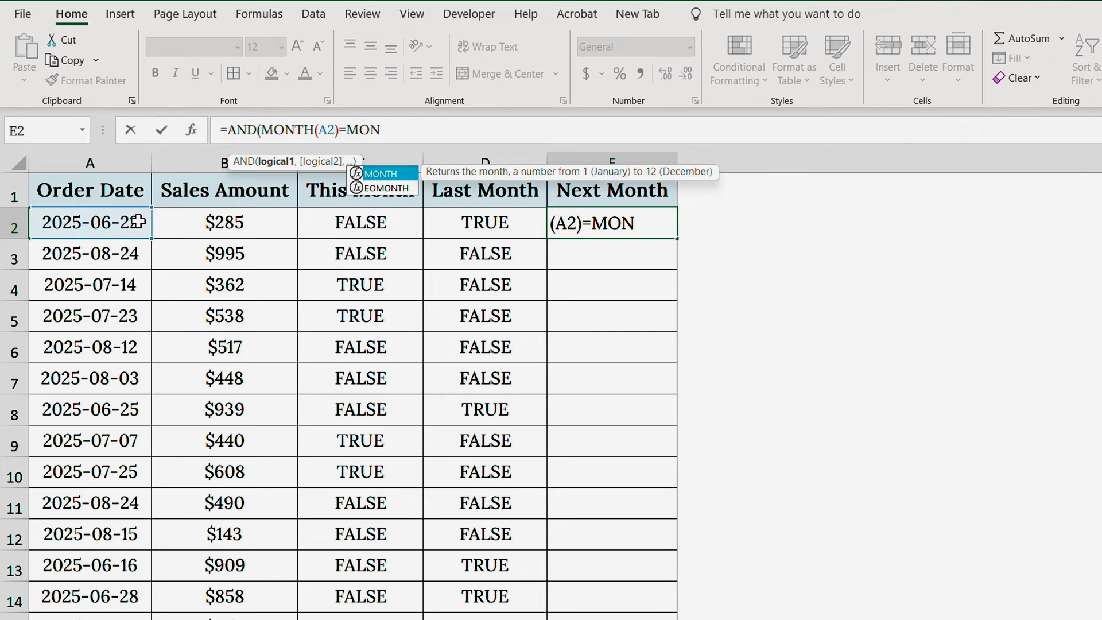
text(TH(ED)
key(Tab)
text(TOD)
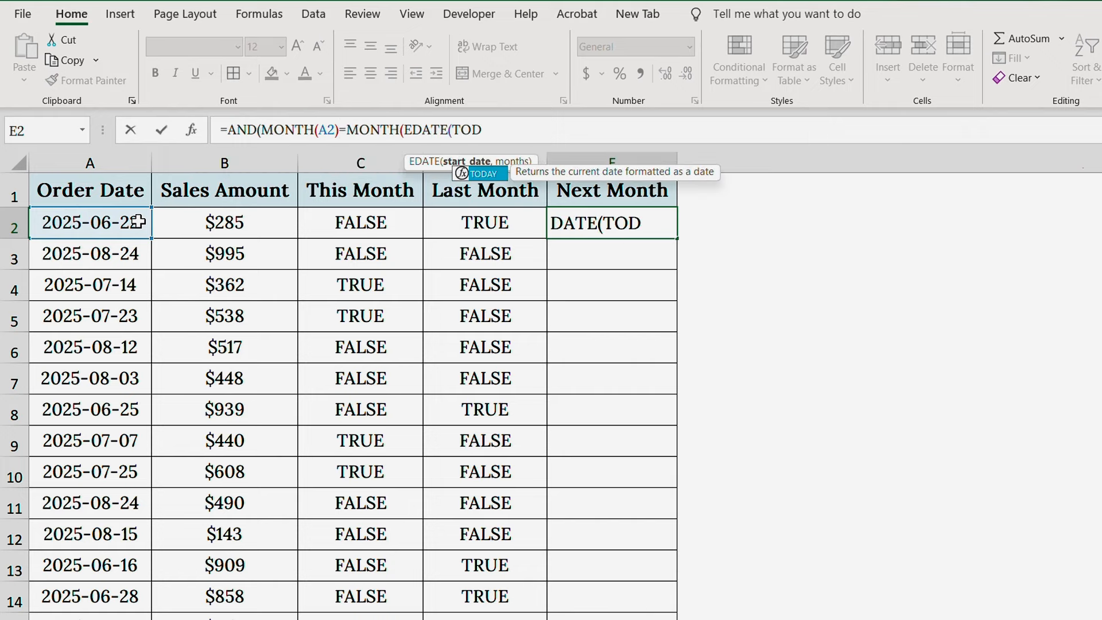
key(Tab)
text(), )
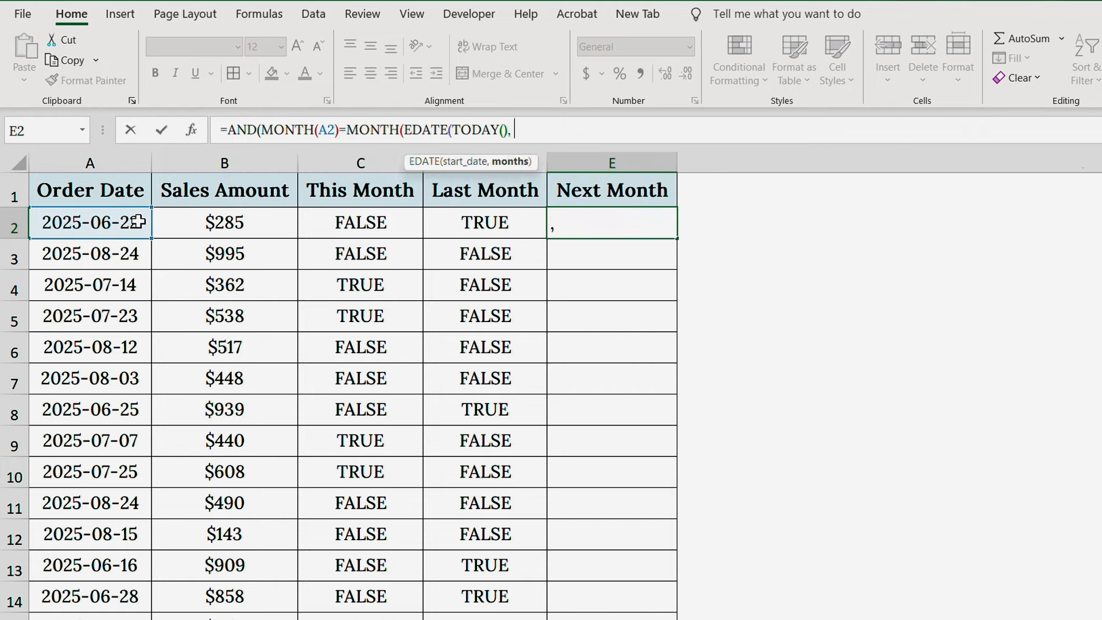
text(1)), YEAR()
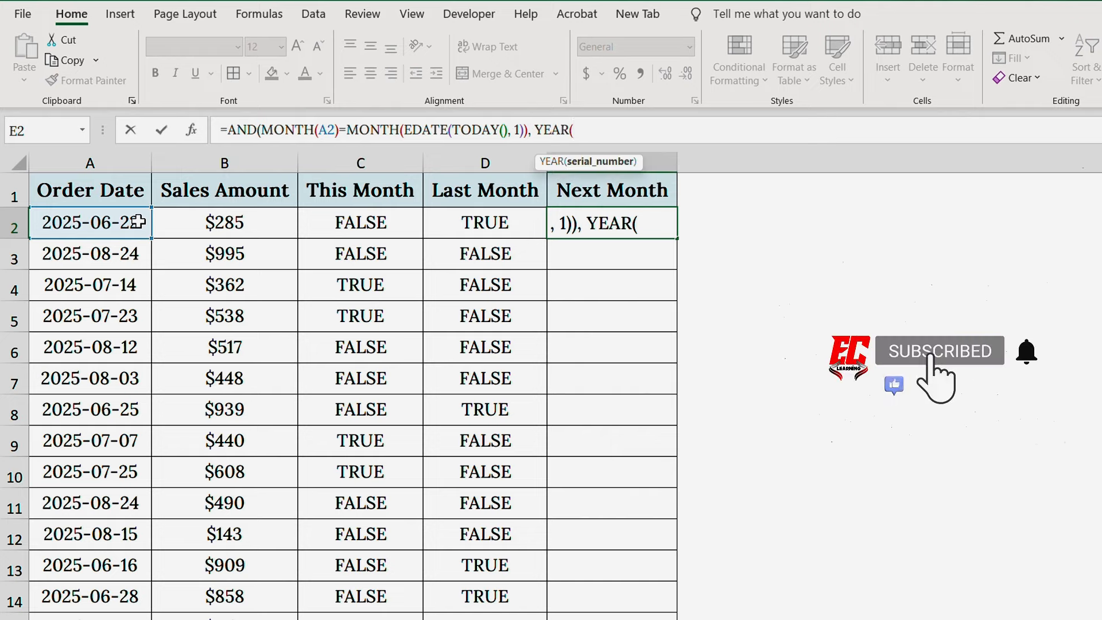
Step: Complete the AND formula in E2 with the condition YEAR(A2)=YEAR(EDATE(TODAY(), 1)) and enter it
click(138, 221)
text()=YEAR)
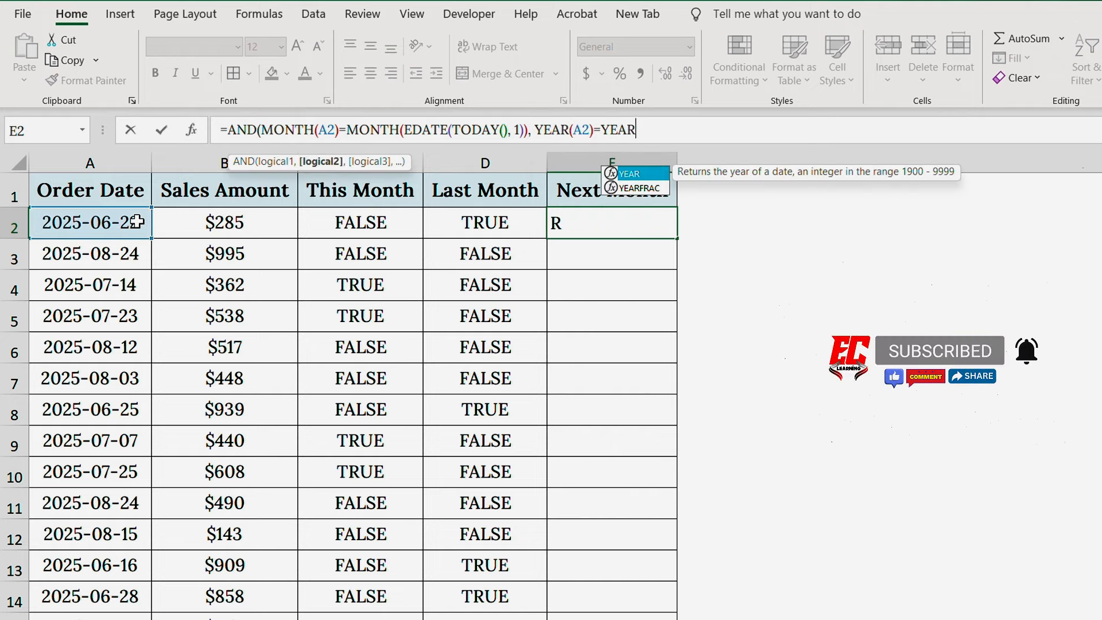
text((EDA)
key(Tab)
text(TO)
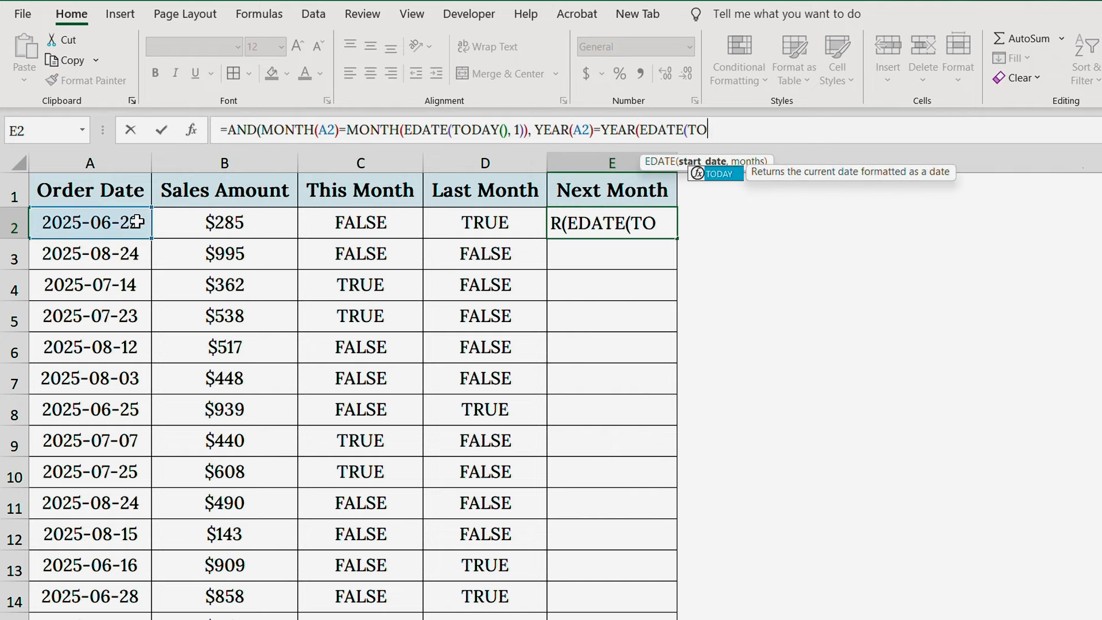
key(Tab)
text()))
key(BackSpace)
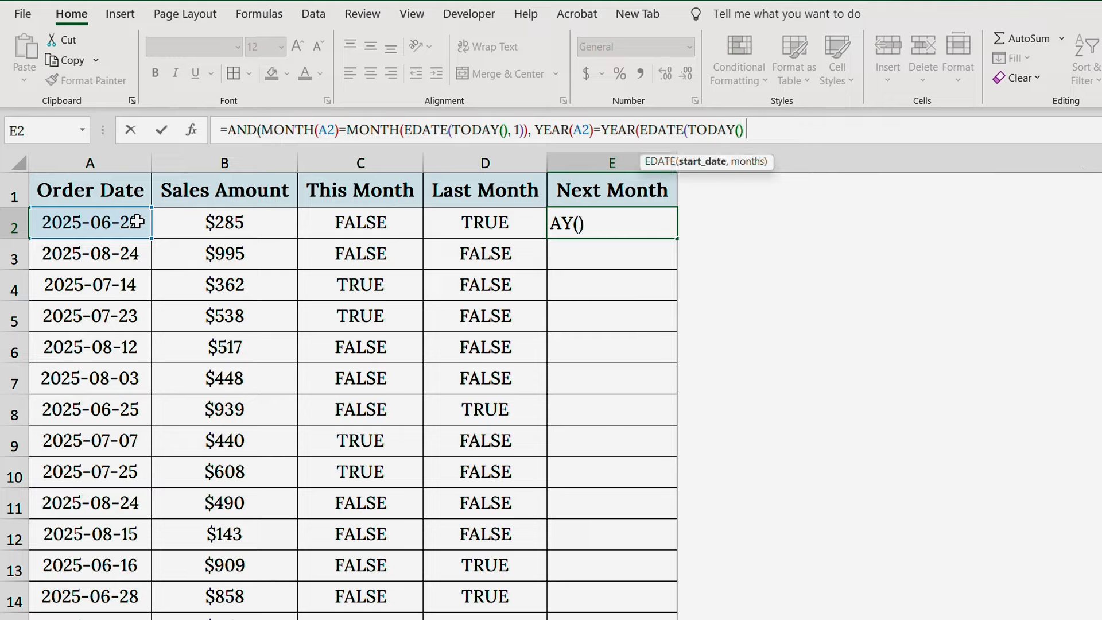
text(, 1))))
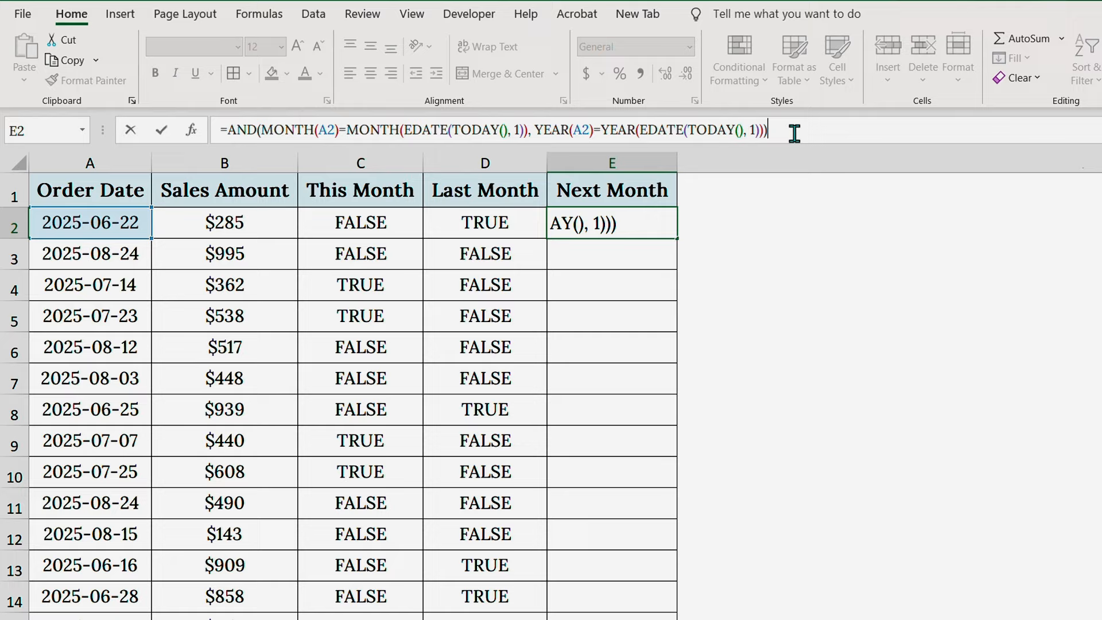
drag(794, 133, 222, 132)
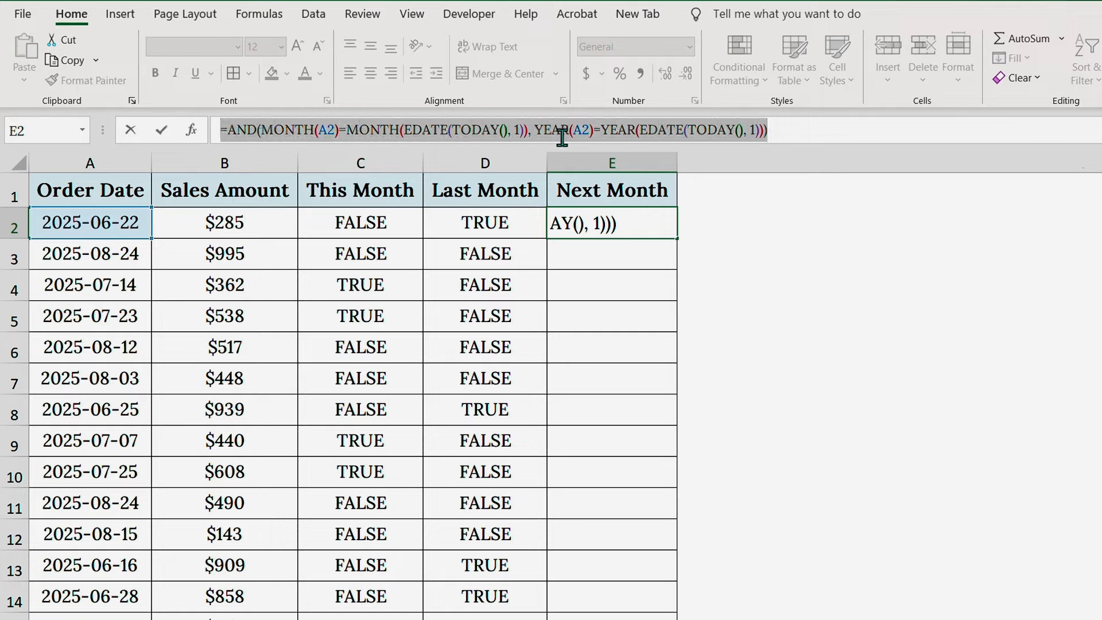
click(800, 131)
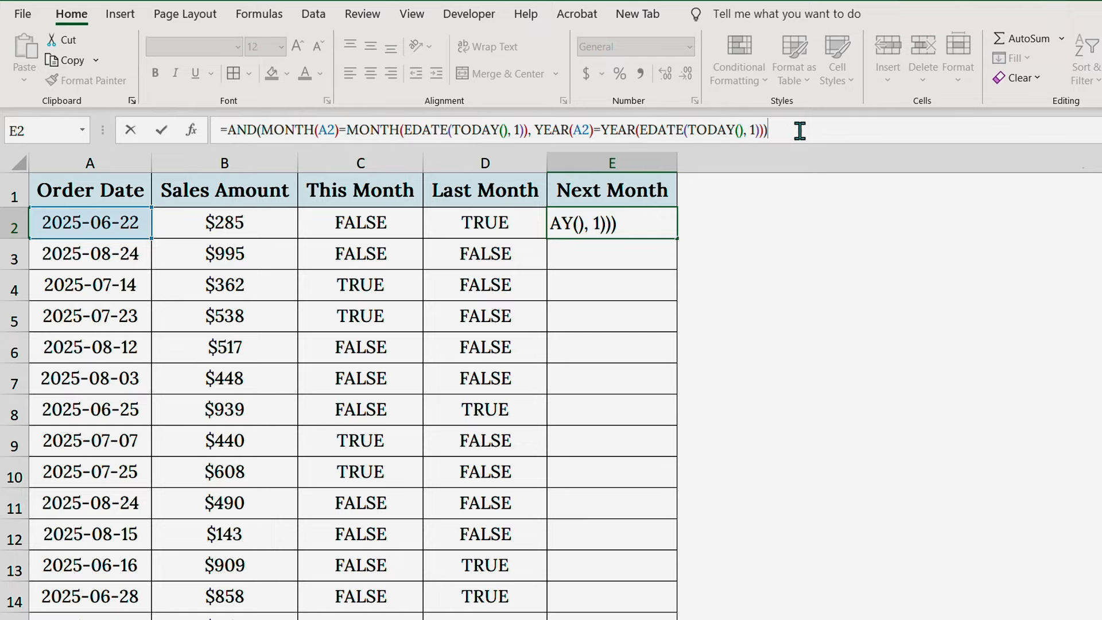
key(Return)
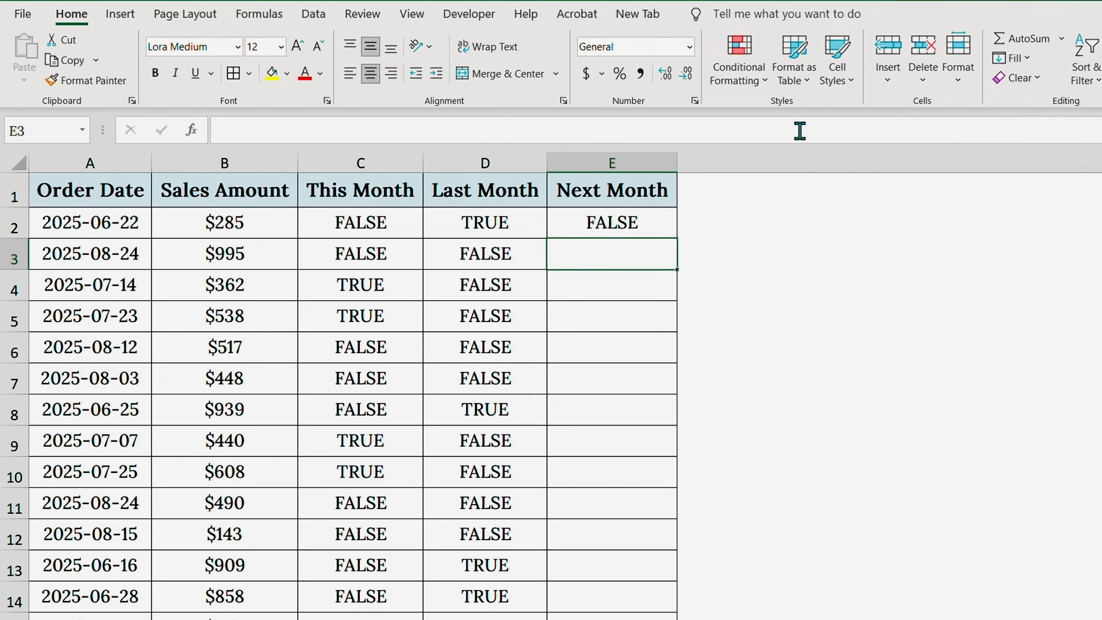
Step: Fill the E2 formula down the Next Month column for all order rows
click(666, 227)
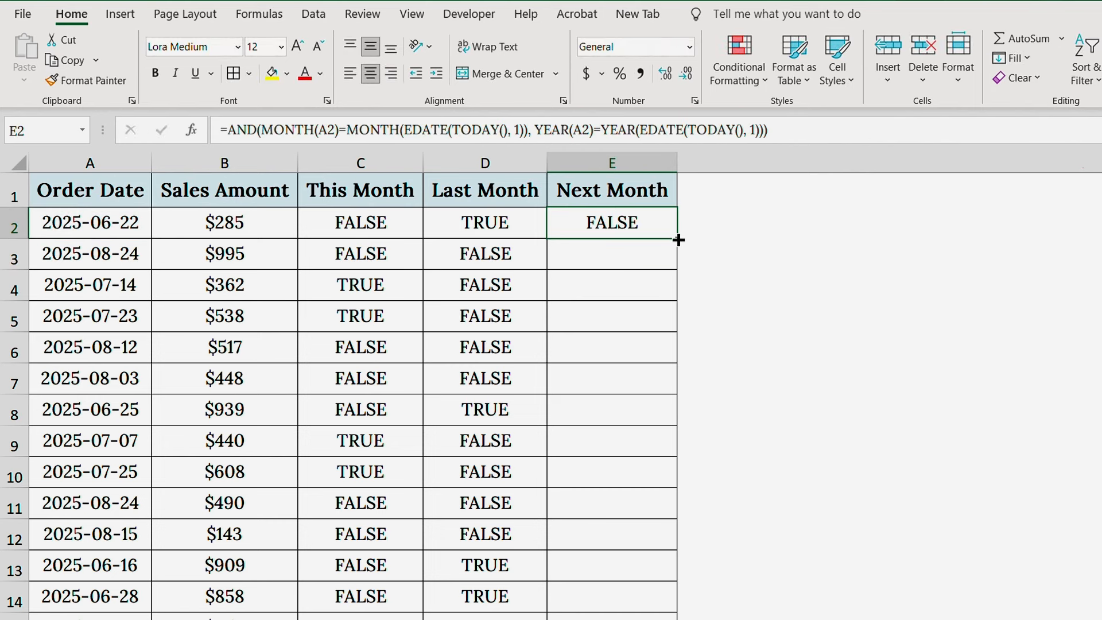
double_click(678, 237)
scroll(645, 290, down, 1)
scroll(645, 291, up, 1)
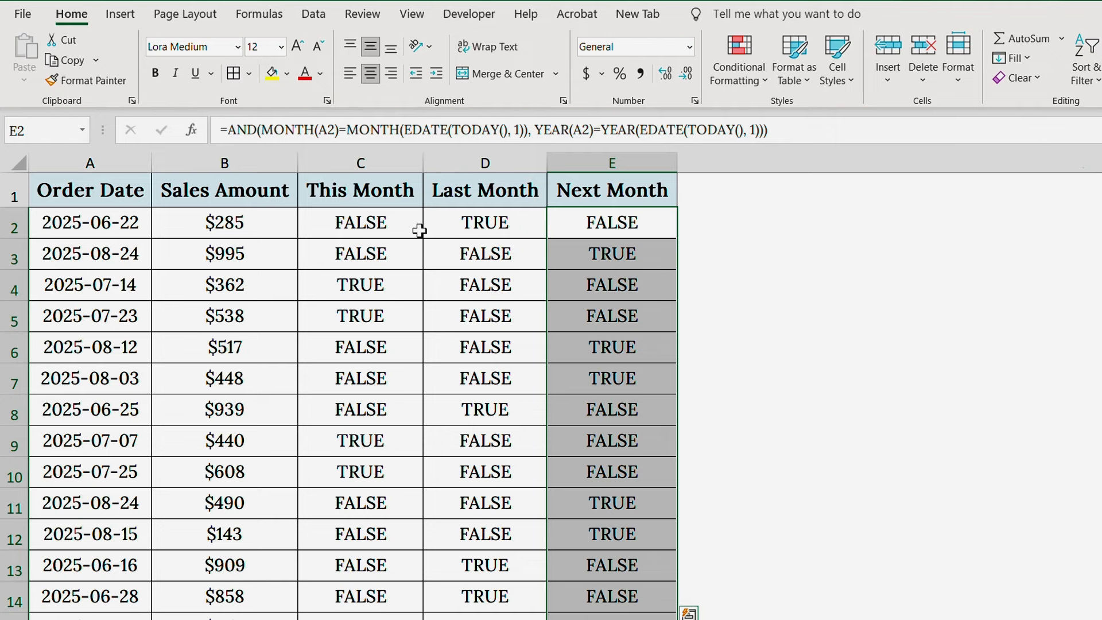
Step: Add filters to the header row and filter the Next Month column to show only TRUE
click(116, 198)
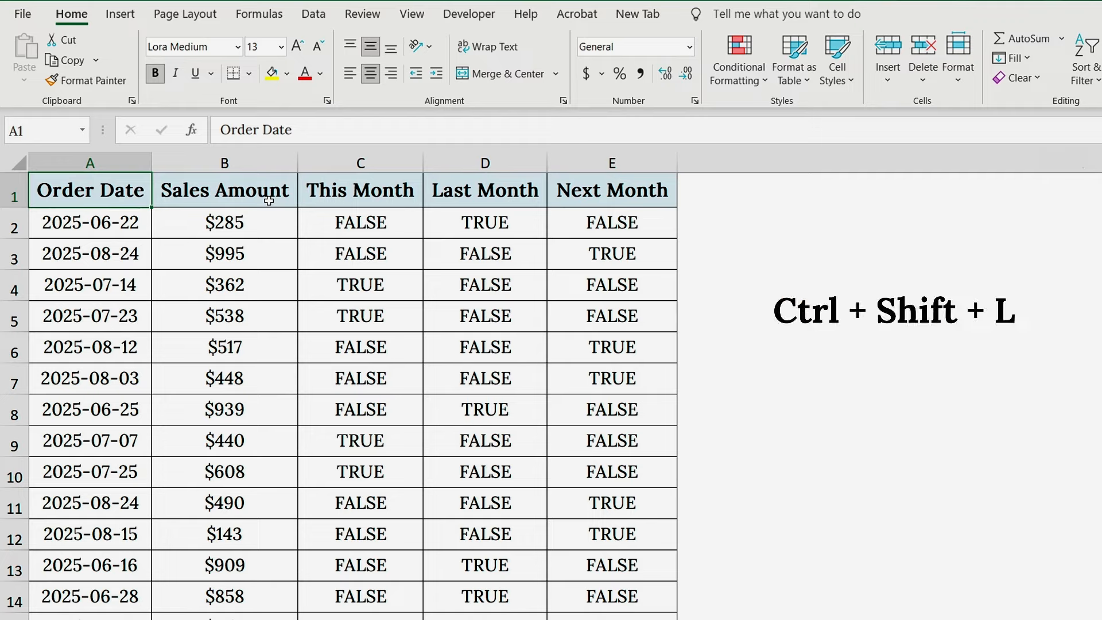
key(ctrl+shift+l)
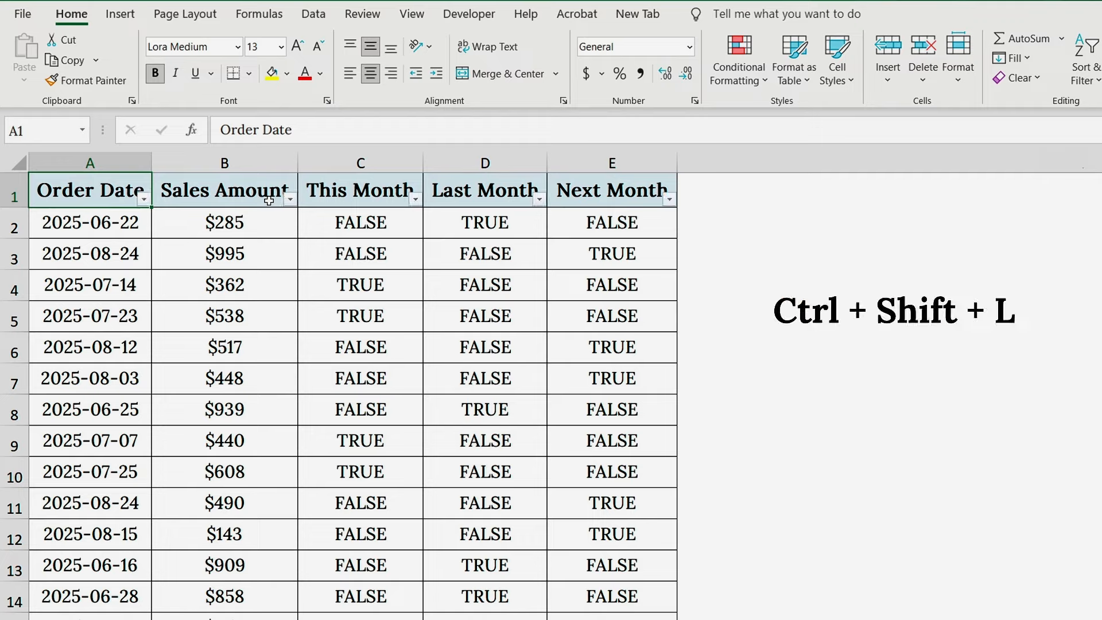
click(670, 199)
click(497, 398)
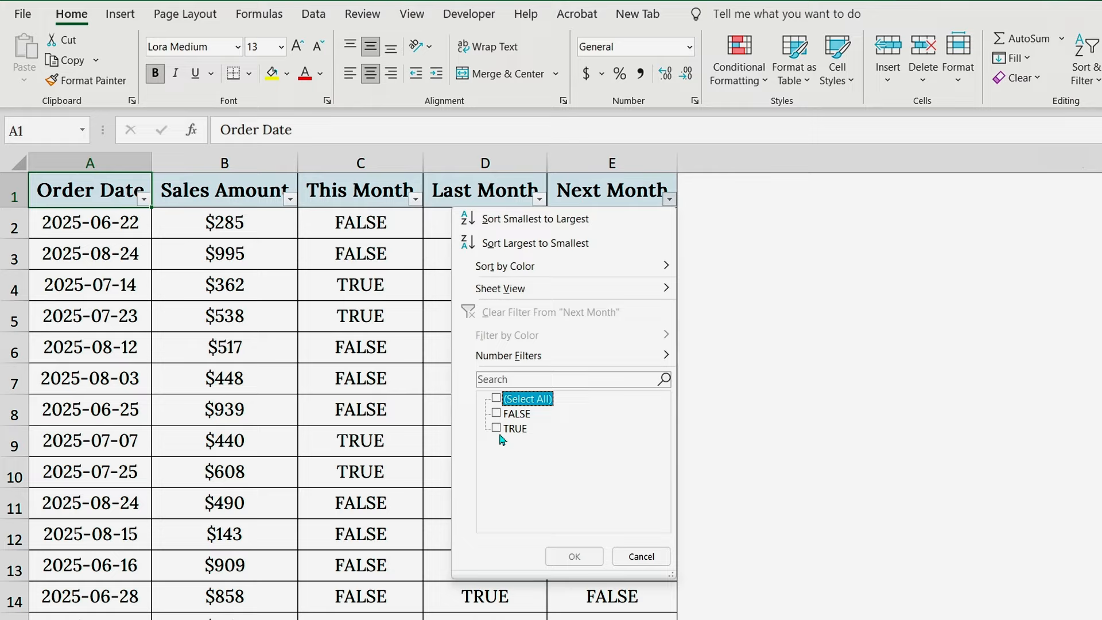
click(497, 428)
click(574, 557)
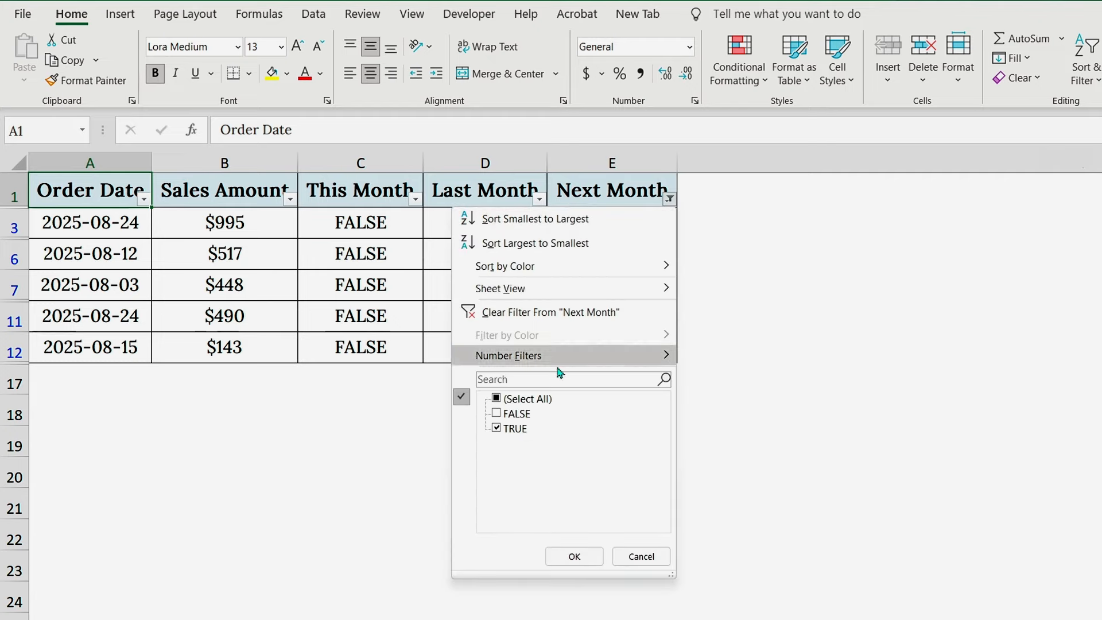
Step: Reset the Next Month filter to include all values
click(497, 399)
click(568, 552)
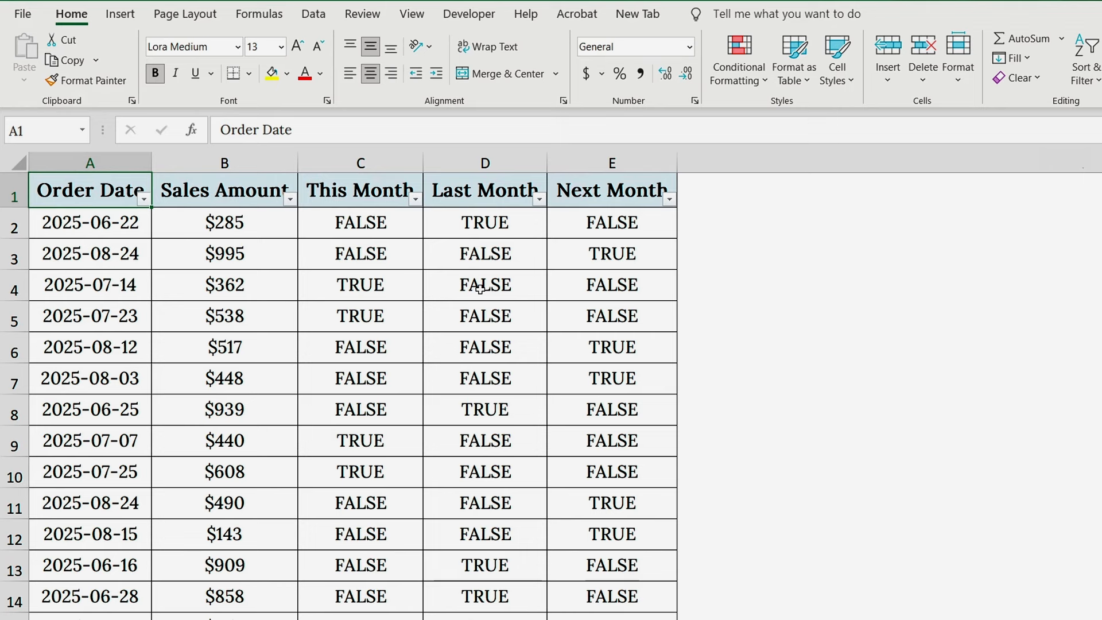
Step: Create a PivotTable on a new worksheet from the whole order data range Sheet1!$A$1:$E$16
key(ctrl+a)
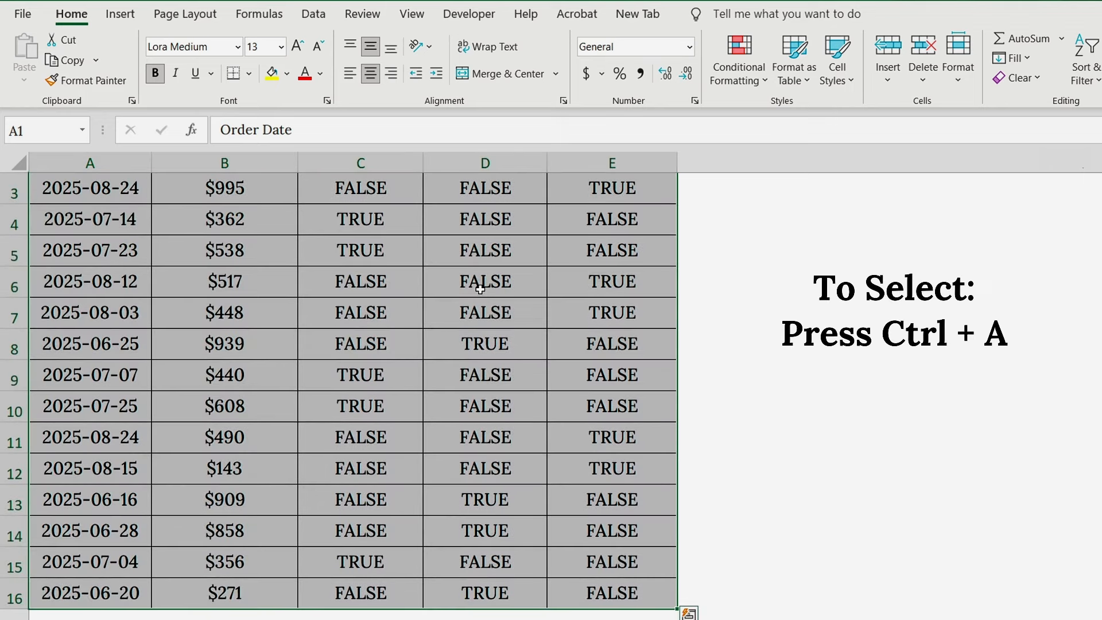
scroll(480, 289, up, 1)
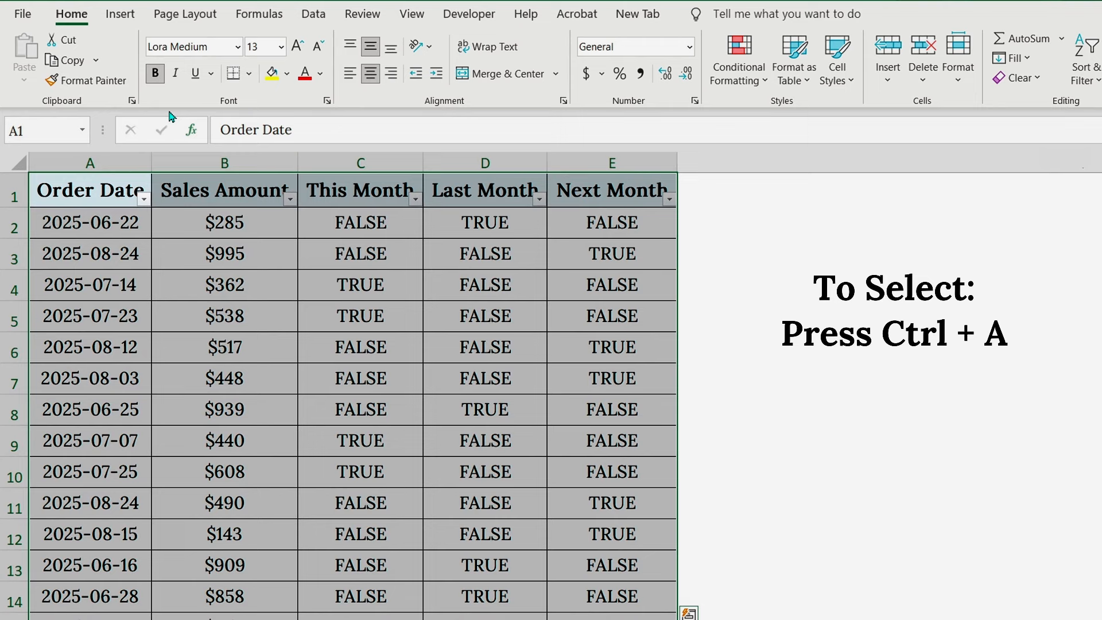
click(121, 17)
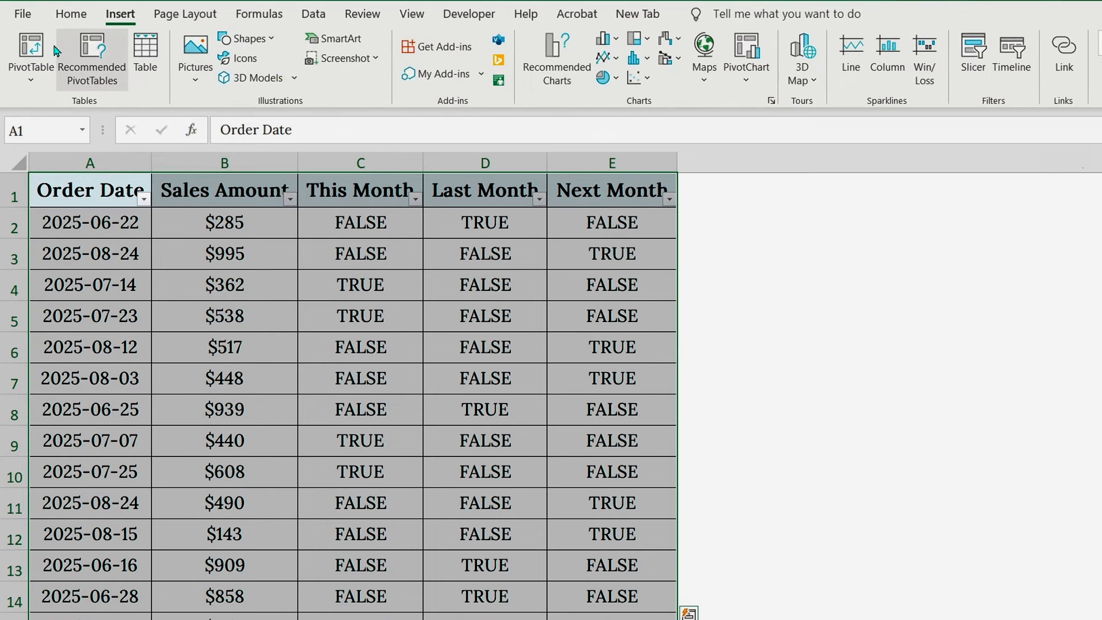
click(32, 47)
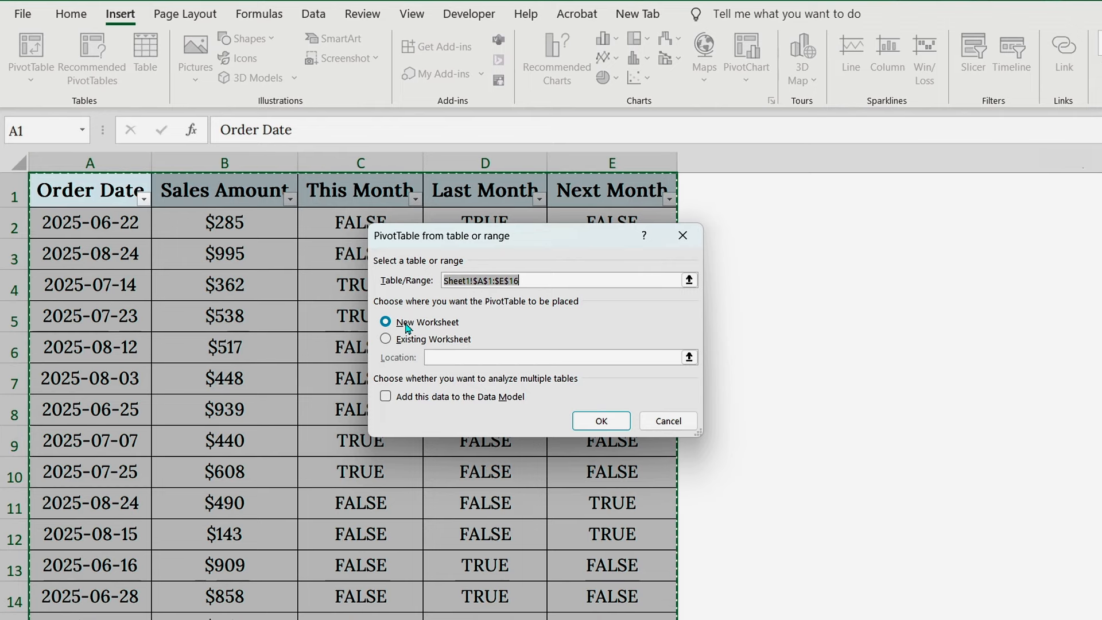
click(600, 425)
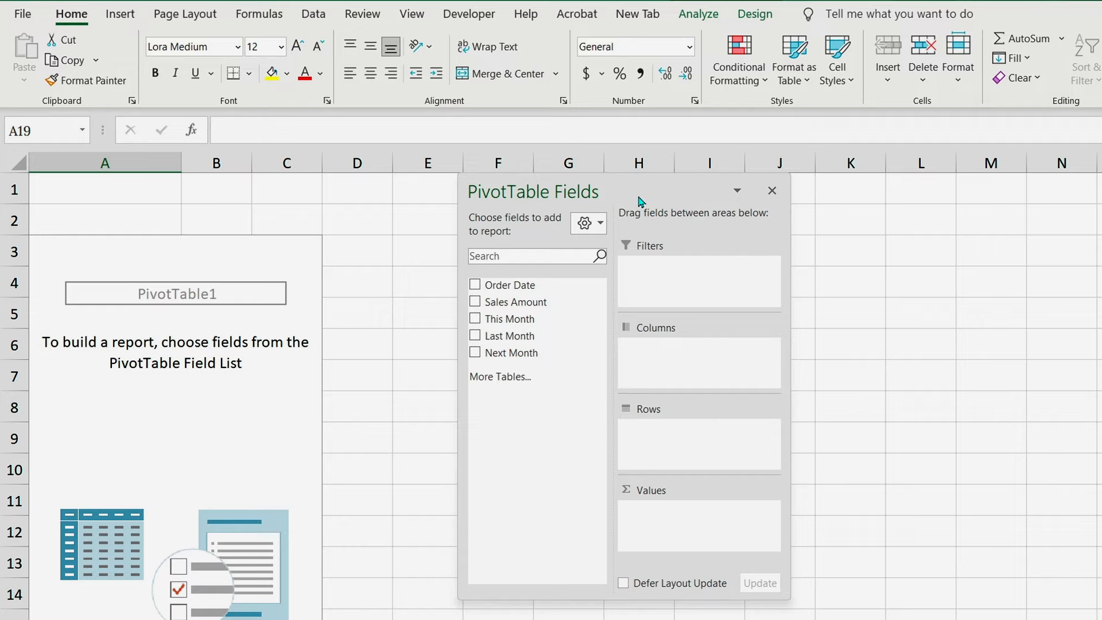
Step: Add Sales Amount to Values, This Month, Last Month and Next Month to Filters, and Order Date to Rows
drag(502, 305, 667, 504)
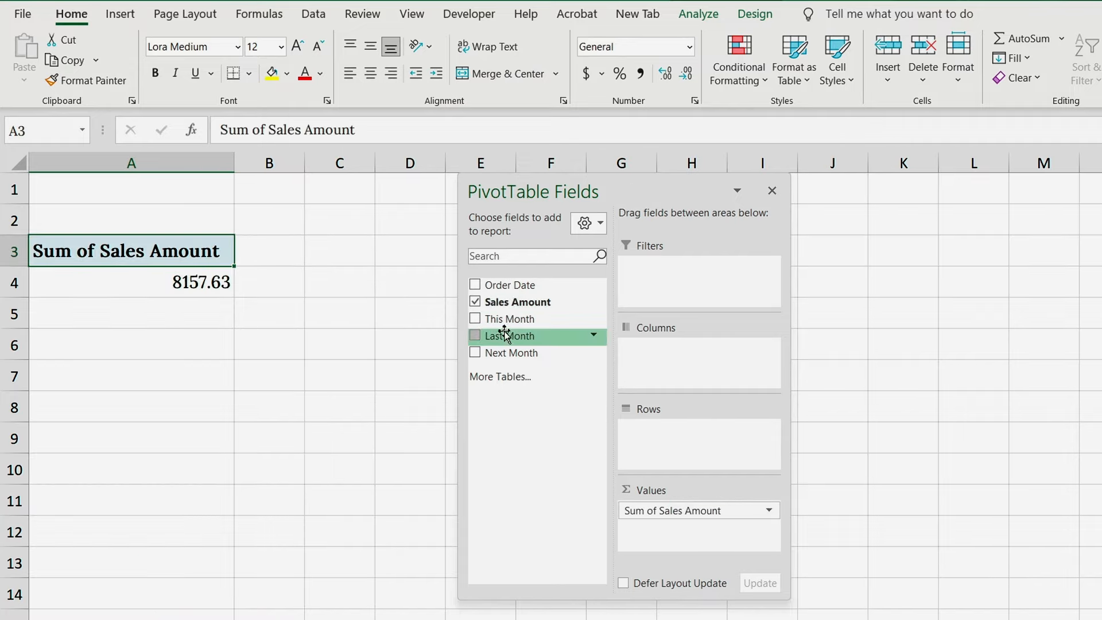
drag(494, 318, 655, 270)
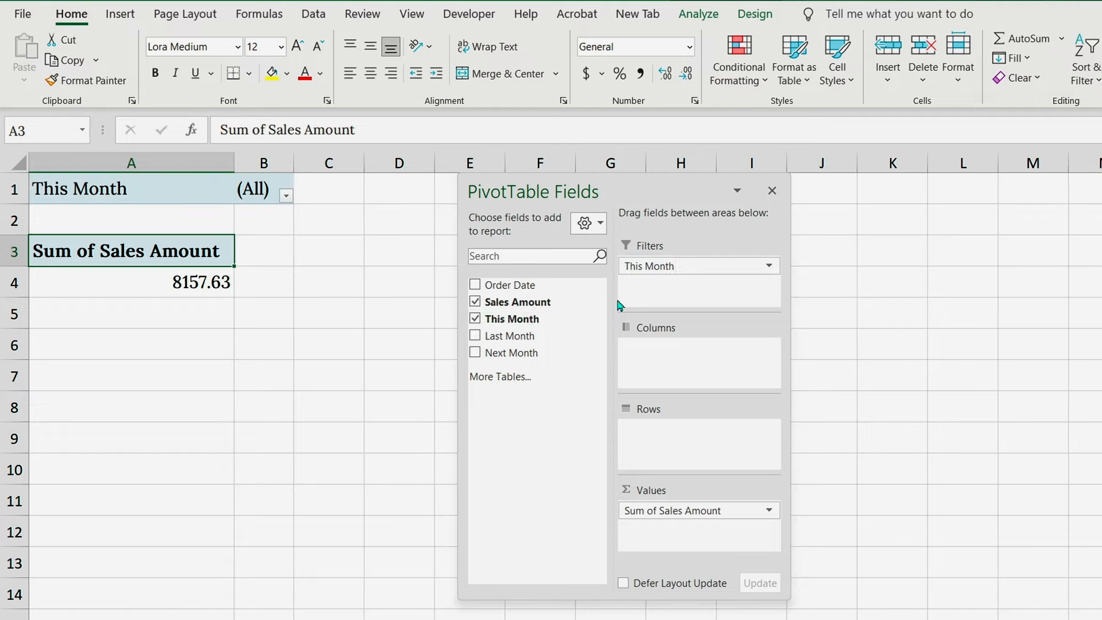
drag(537, 336, 697, 290)
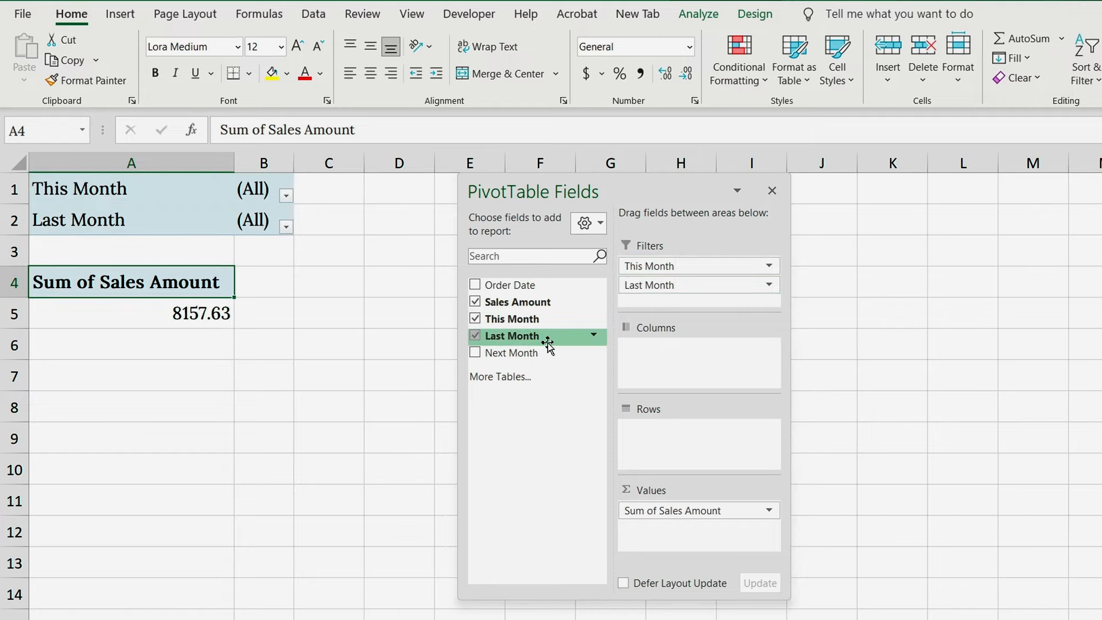
drag(523, 353, 663, 303)
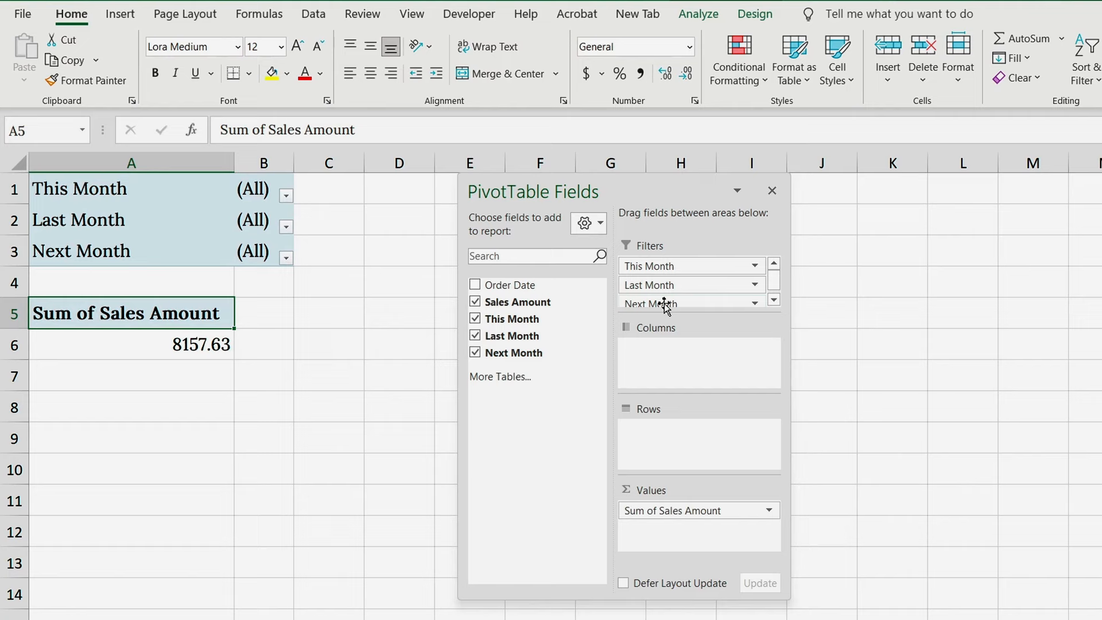
drag(509, 285, 659, 439)
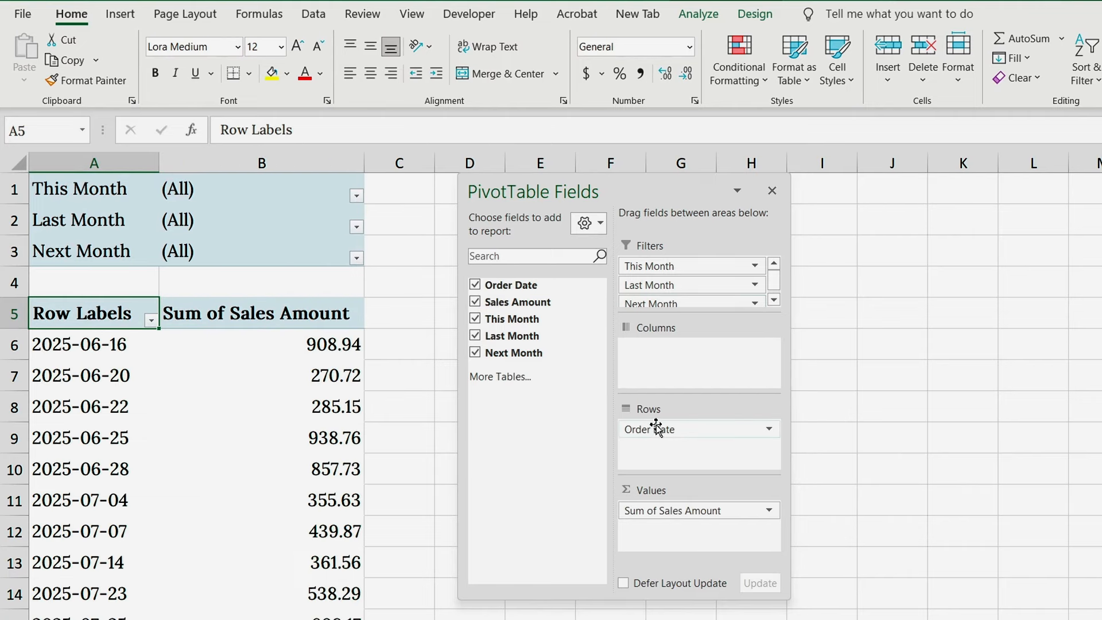
Step: Center all cells of the PivotTable sheet horizontally and vertically
click(18, 163)
click(370, 73)
click(371, 47)
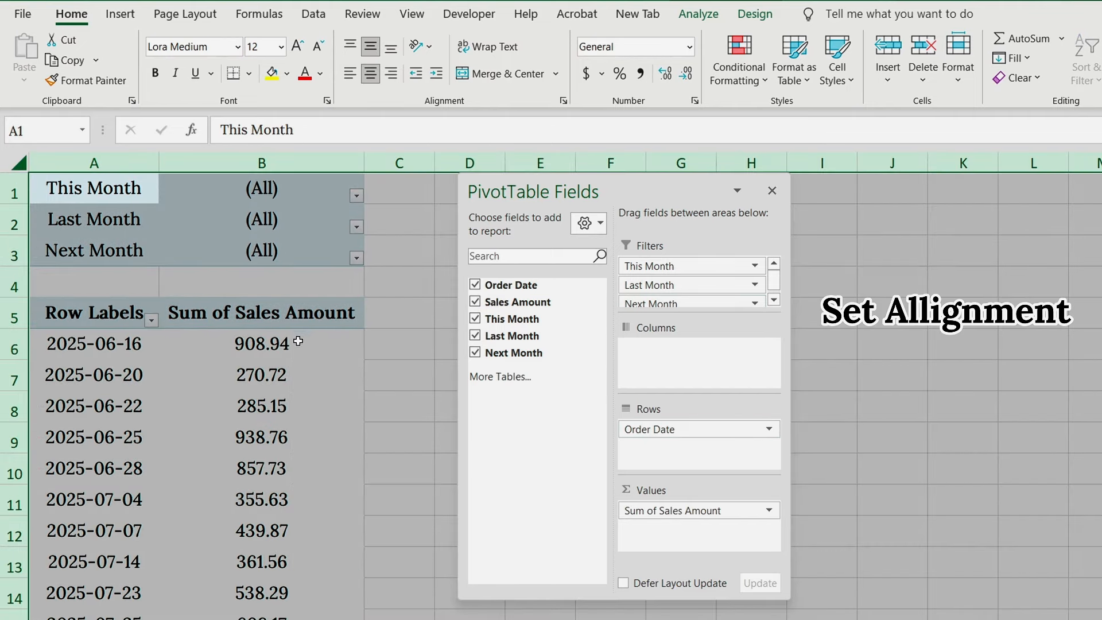
Step: Format the Sum of Sales Amount values in column B as Currency with zero decimal places
drag(298, 341, 287, 463)
right_click(274, 313)
click(322, 362)
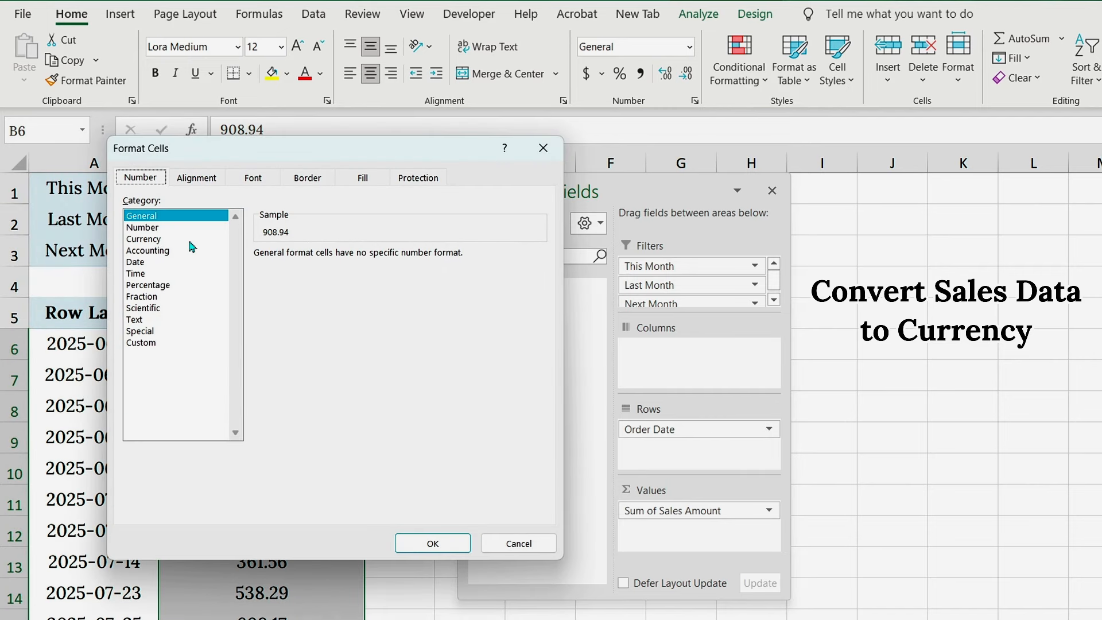
click(143, 239)
click(372, 260)
click(372, 260)
click(432, 543)
Step: Filter the PivotTable to orders with This Month set to TRUE
click(337, 202)
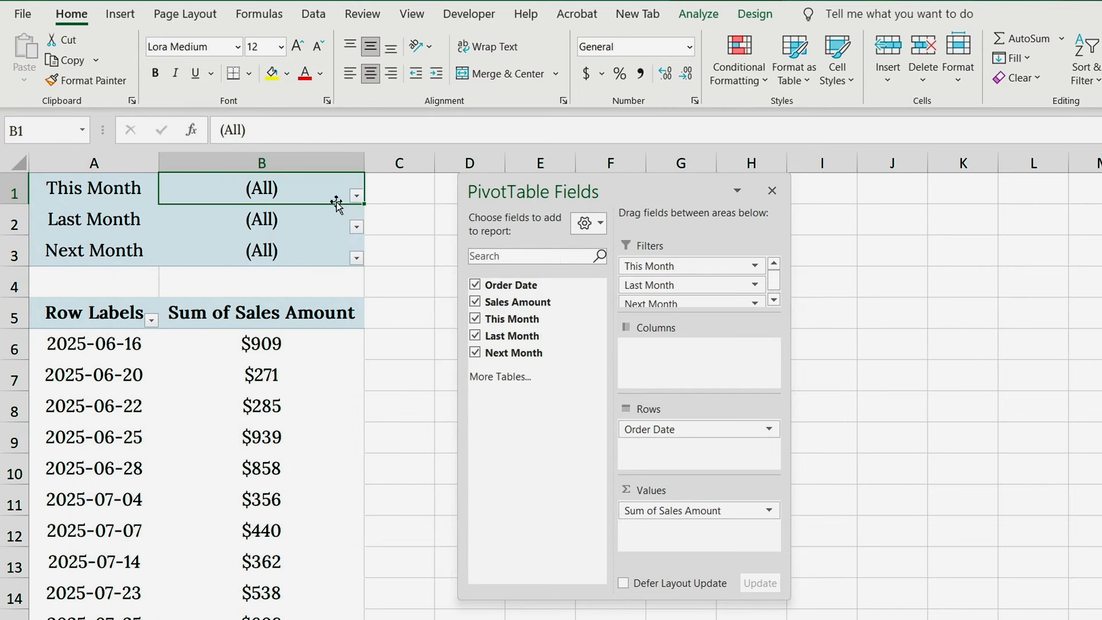
click(356, 196)
click(213, 266)
click(263, 411)
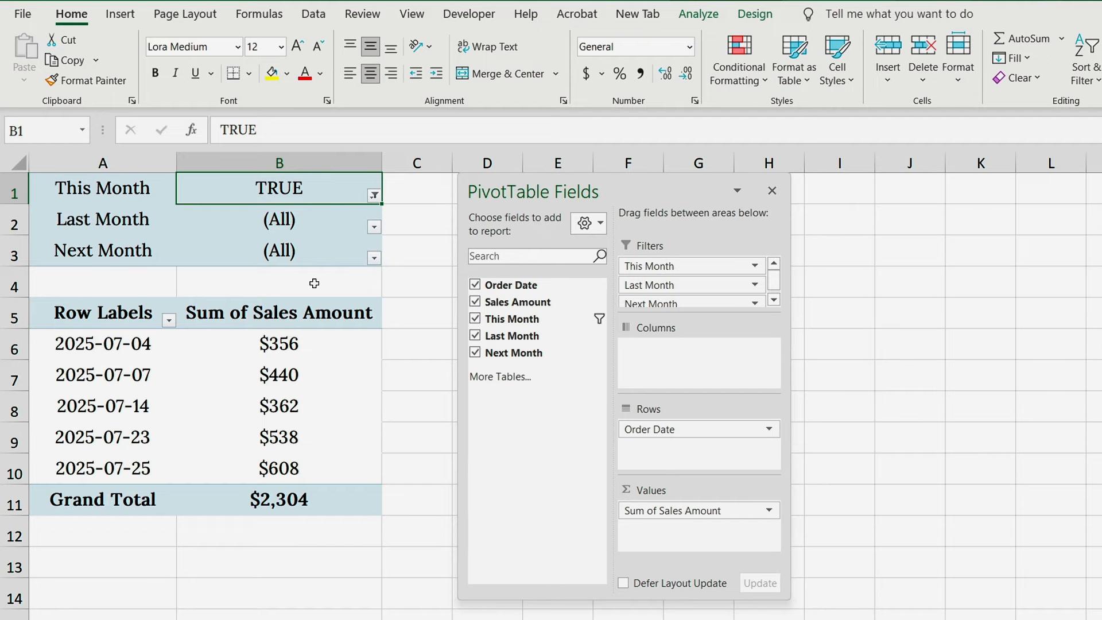
Step: Reset the PivotTable's This Month filter to (All)
click(373, 196)
click(208, 232)
click(214, 408)
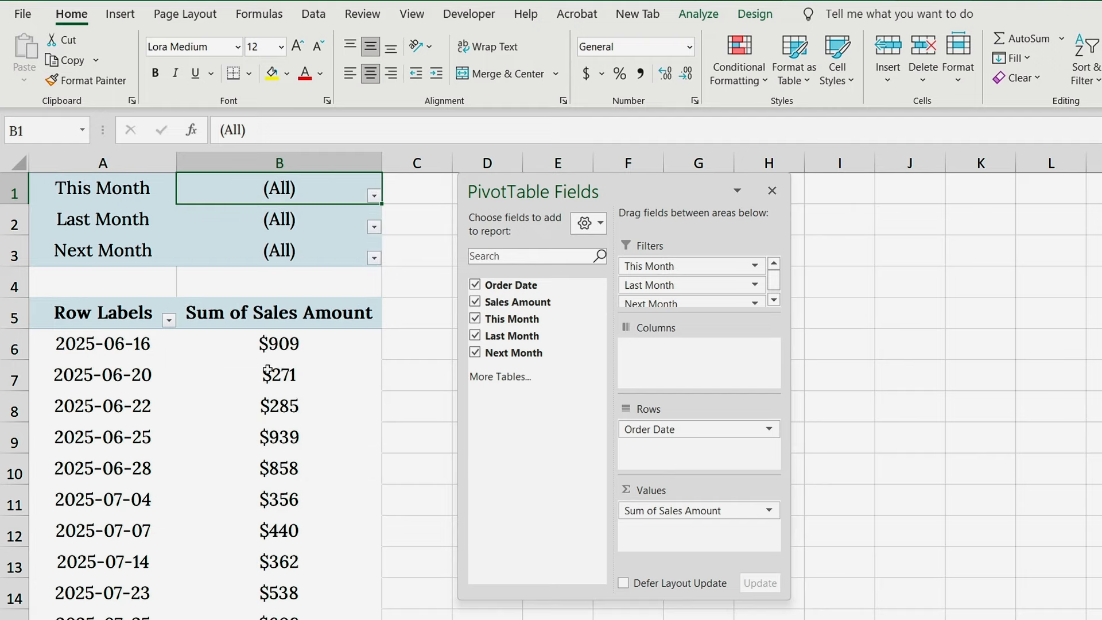
Step: Insert a 3-D column chart based on the PivotTable and close the PivotChart field list
click(128, 351)
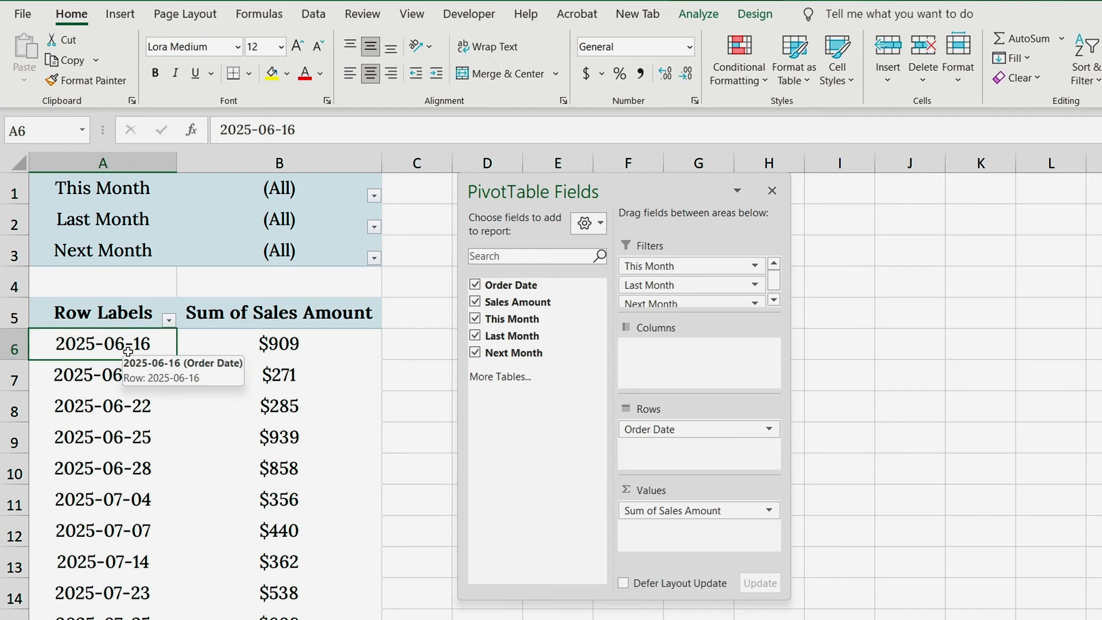
click(120, 15)
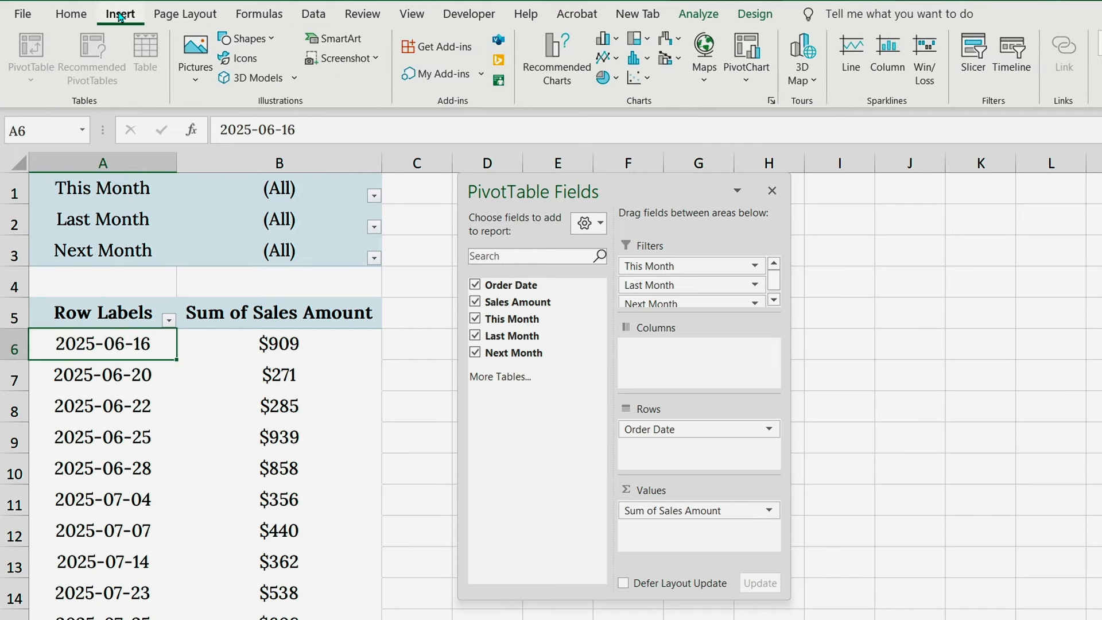
click(612, 44)
click(619, 179)
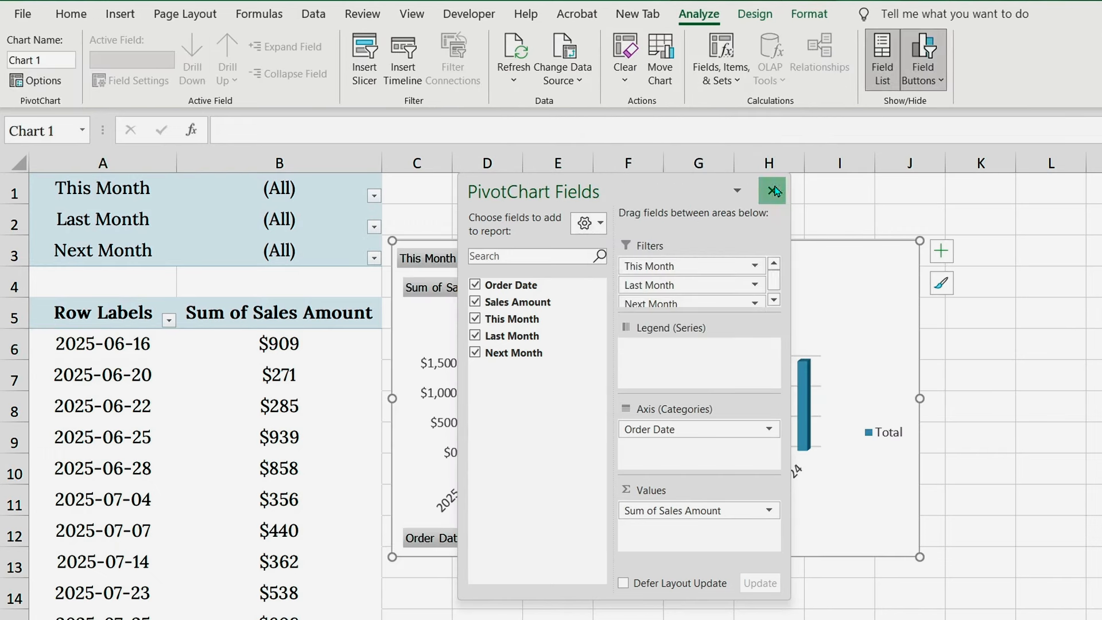
click(773, 191)
Step: Move and shrink the chart to cover columns F to K beside the PivotTable, and apply the third chart style with the gray gradient background
drag(737, 267, 936, 202)
drag(1101, 491, 1027, 468)
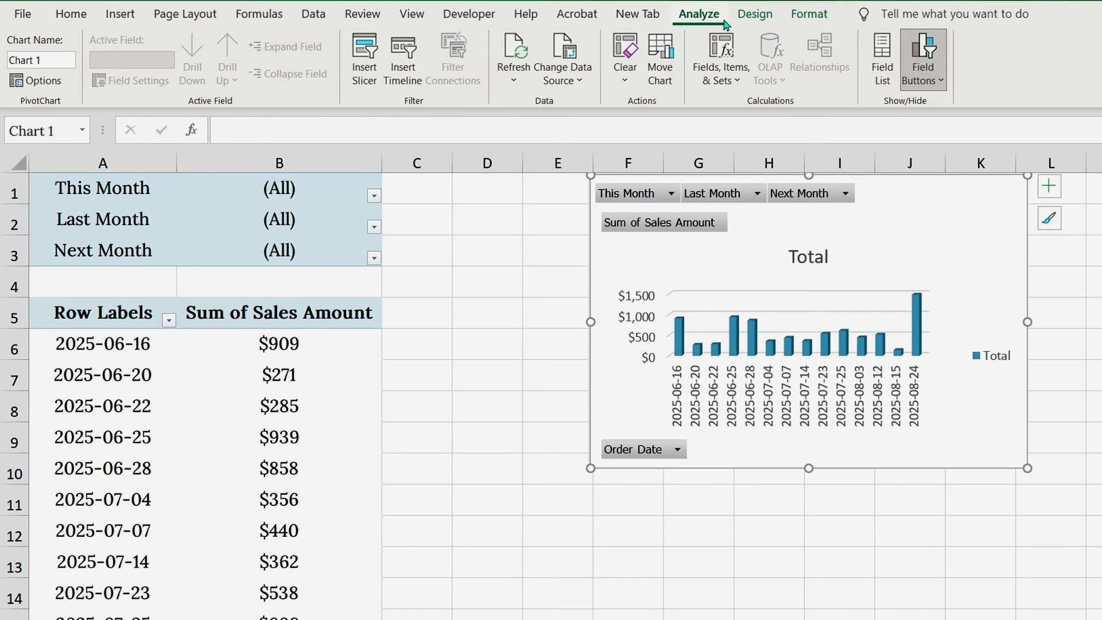
click(754, 14)
click(341, 55)
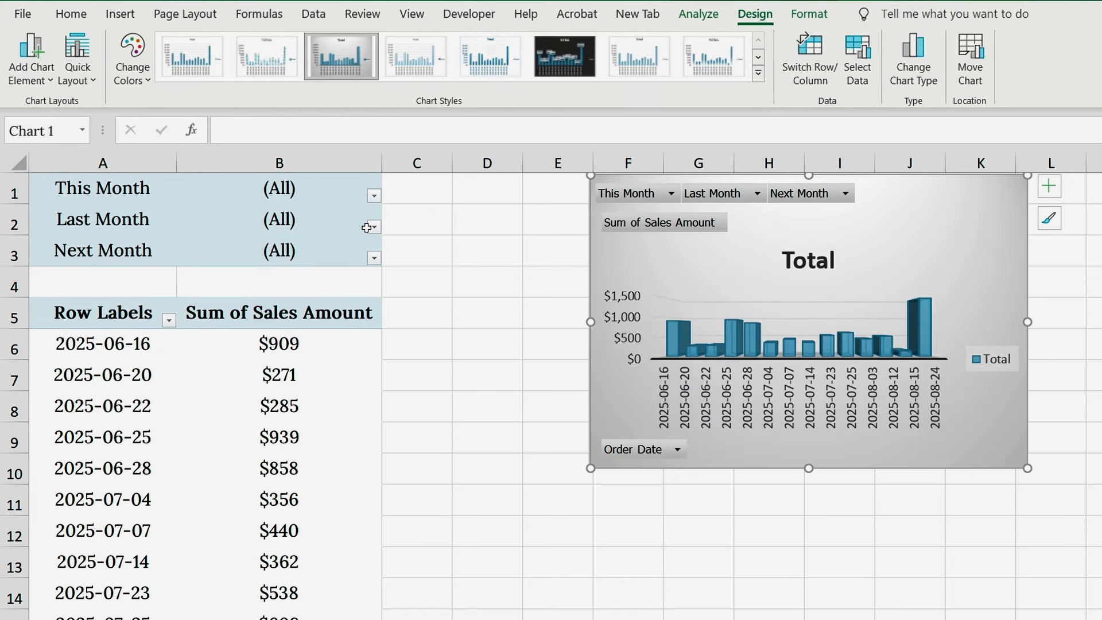
Step: Filter the PivotTable and its chart by This Month, first for TRUE and again for FALSE
click(374, 195)
click(207, 262)
click(283, 411)
click(373, 196)
click(208, 248)
click(283, 411)
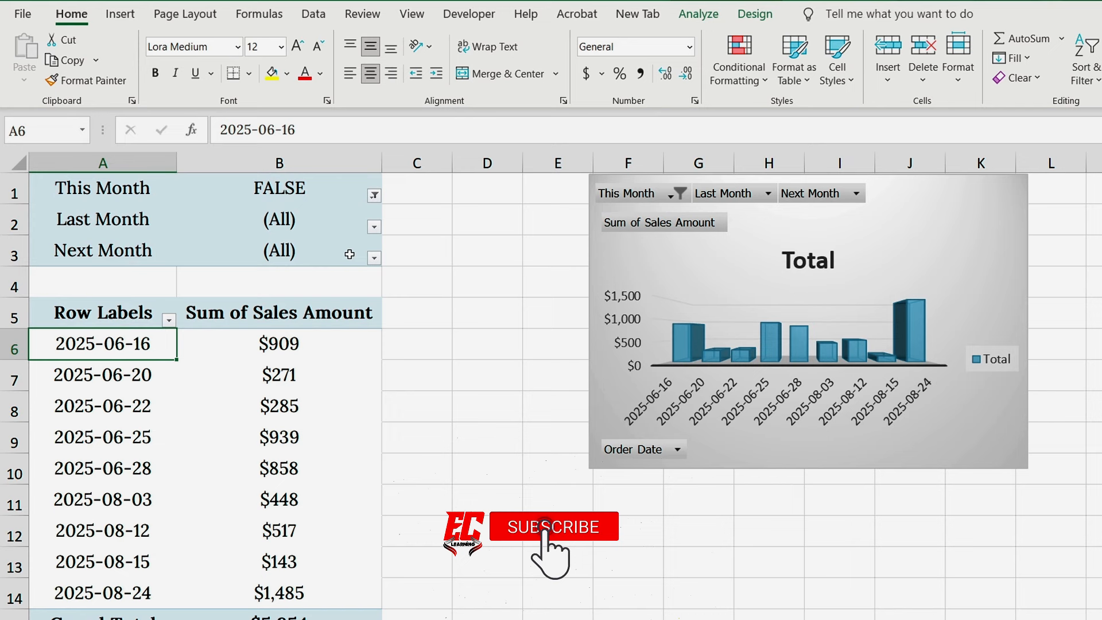
Step: Set the This Month report filter back to (All) for the PivotTable and chart
click(374, 196)
click(207, 232)
click(283, 411)
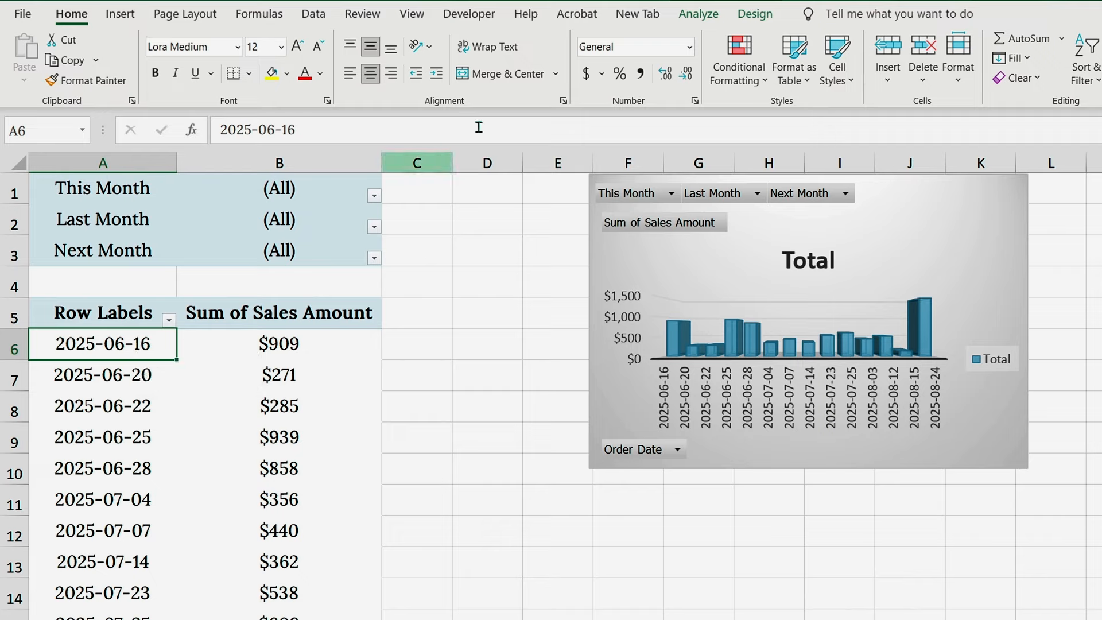
Step: Insert slicers for the This Month, Last Month and Next Month fields of the PivotTable
click(699, 15)
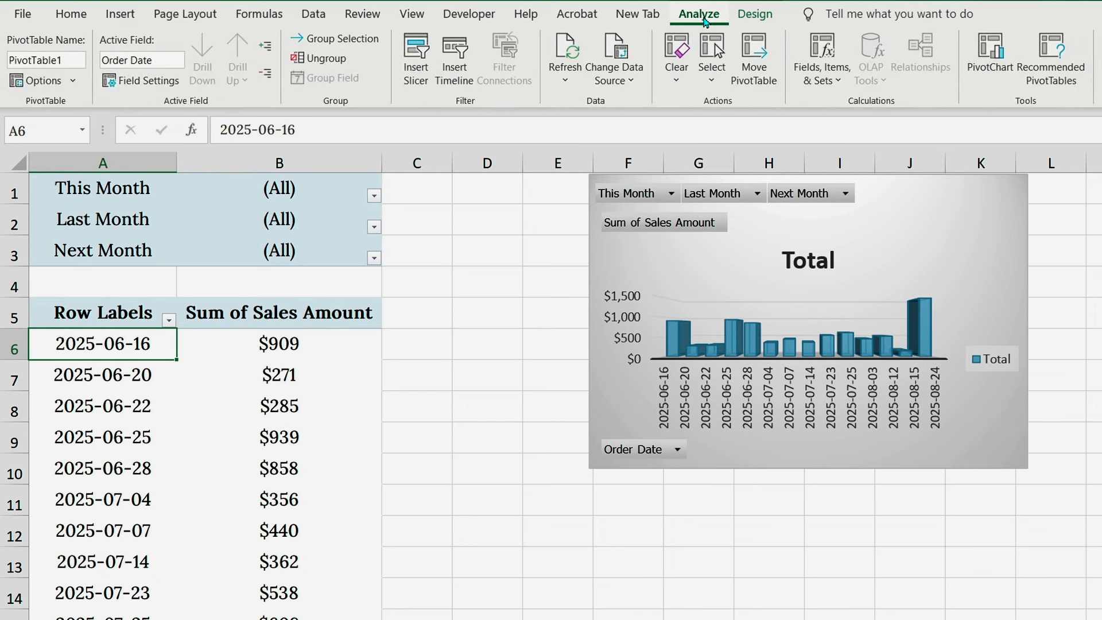
click(416, 60)
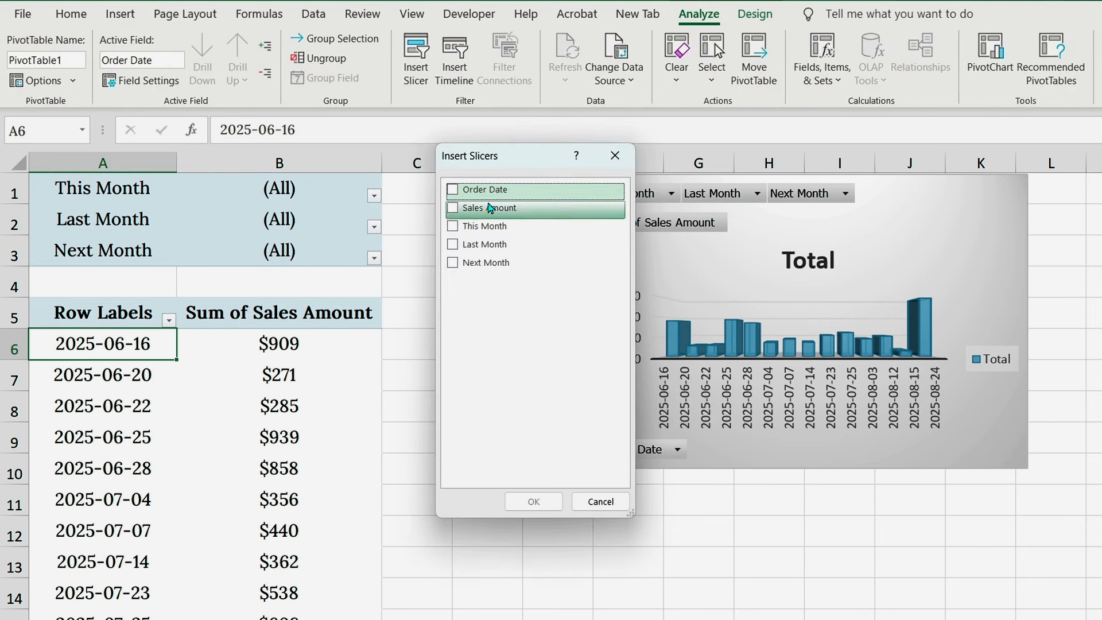
click(453, 229)
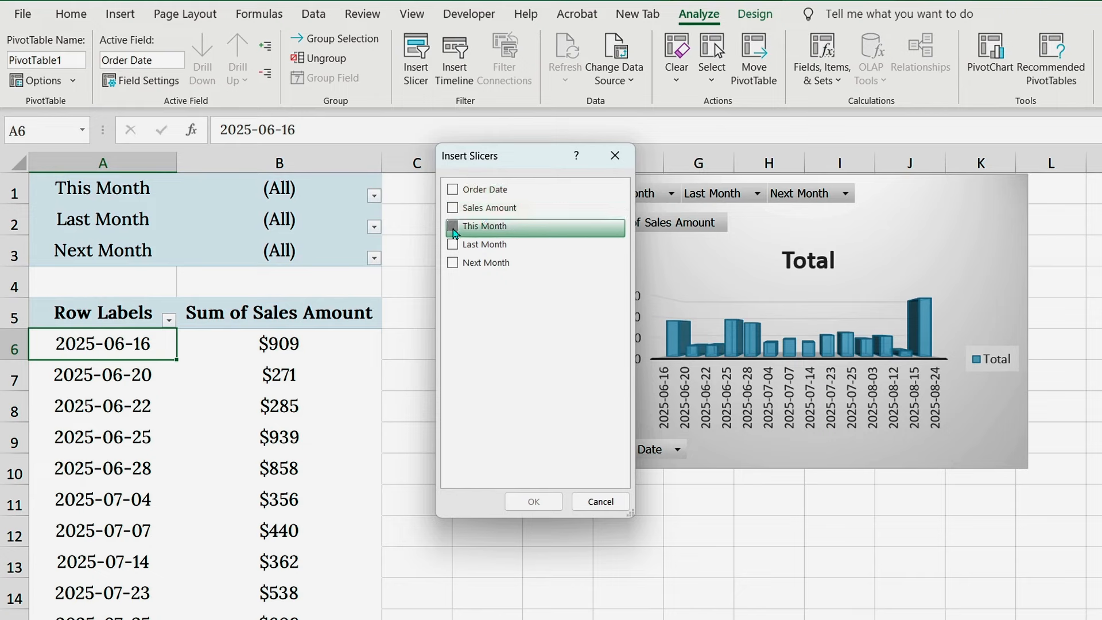
click(453, 265)
click(453, 246)
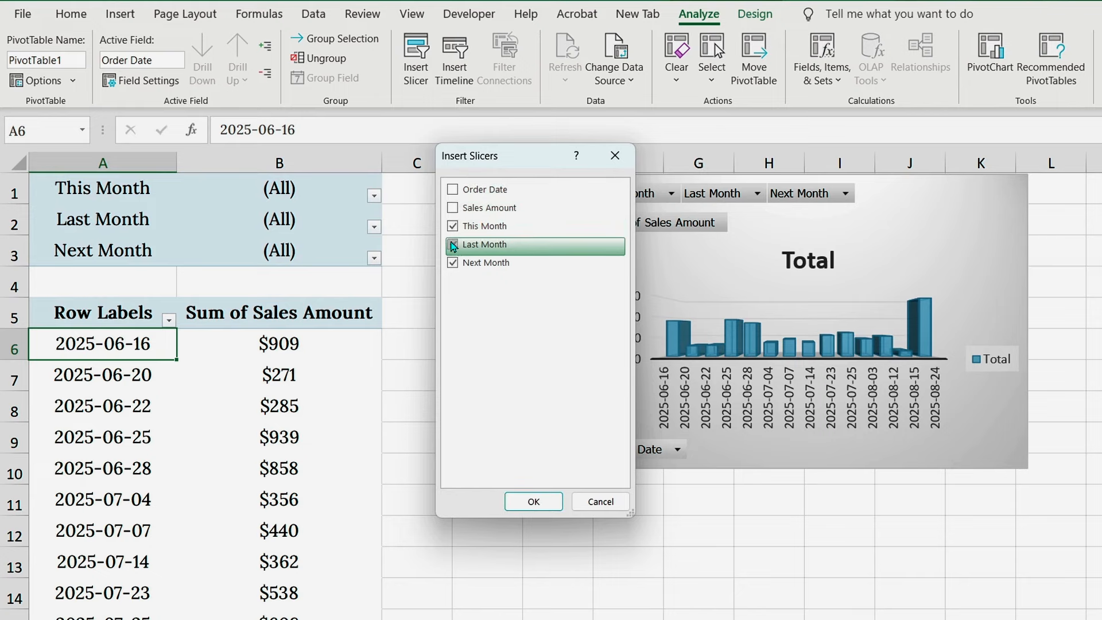
click(529, 505)
Step: Shrink the three slicers and stack them as This Month, Next Month, Last Month between the PivotTable and the chart, shifting the chart to make room
drag(595, 216, 469, 188)
drag(488, 457, 478, 274)
drag(682, 325, 447, 292)
drag(489, 562, 492, 381)
drag(653, 270, 734, 253)
drag(750, 524, 748, 343)
drag(758, 253, 496, 398)
drag(712, 259, 725, 258)
drag(494, 399, 496, 398)
drag(494, 189, 497, 190)
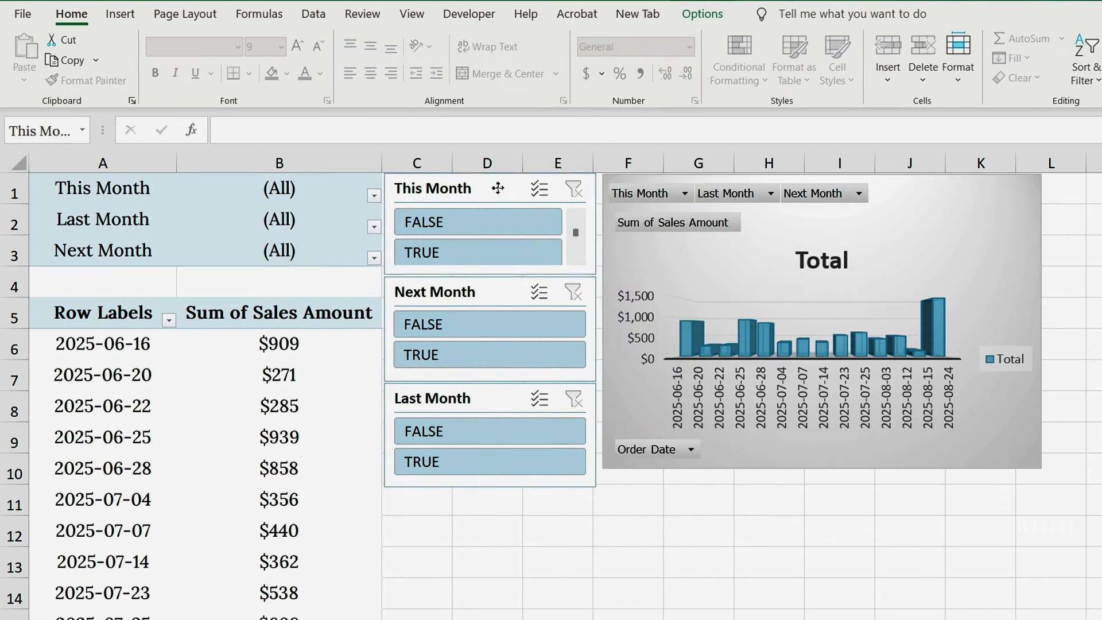
Step: Switch the This Month slicer between TRUE and FALSE, and clear its filter
click(452, 255)
click(461, 228)
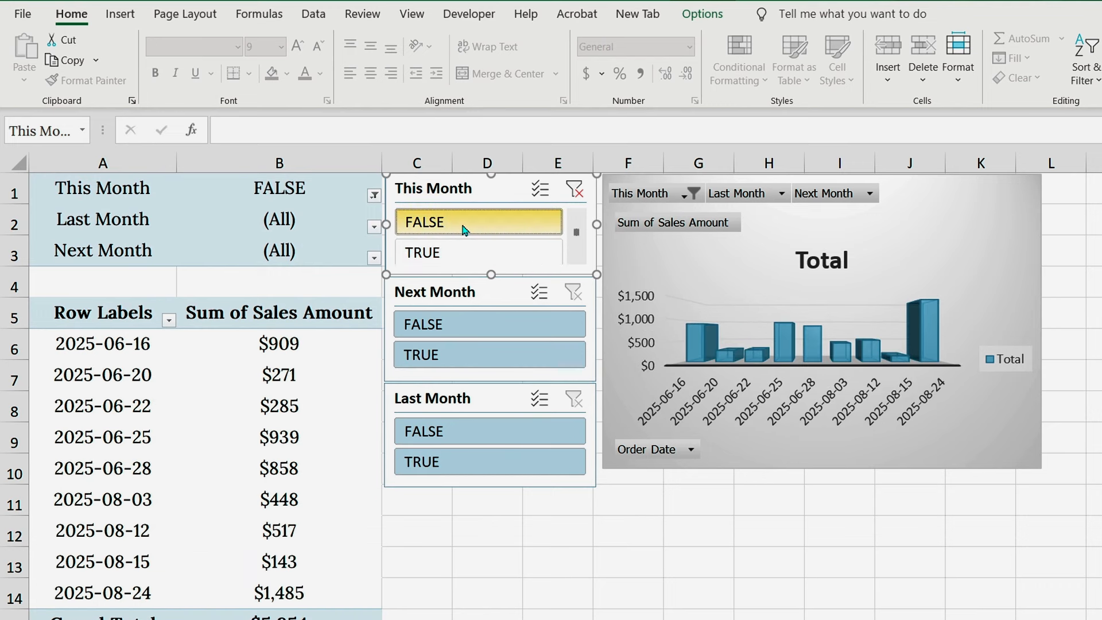
click(451, 260)
click(575, 190)
Step: Filter with the Next Month slicer by TRUE and by FALSE, and clear its filter
click(483, 354)
click(482, 324)
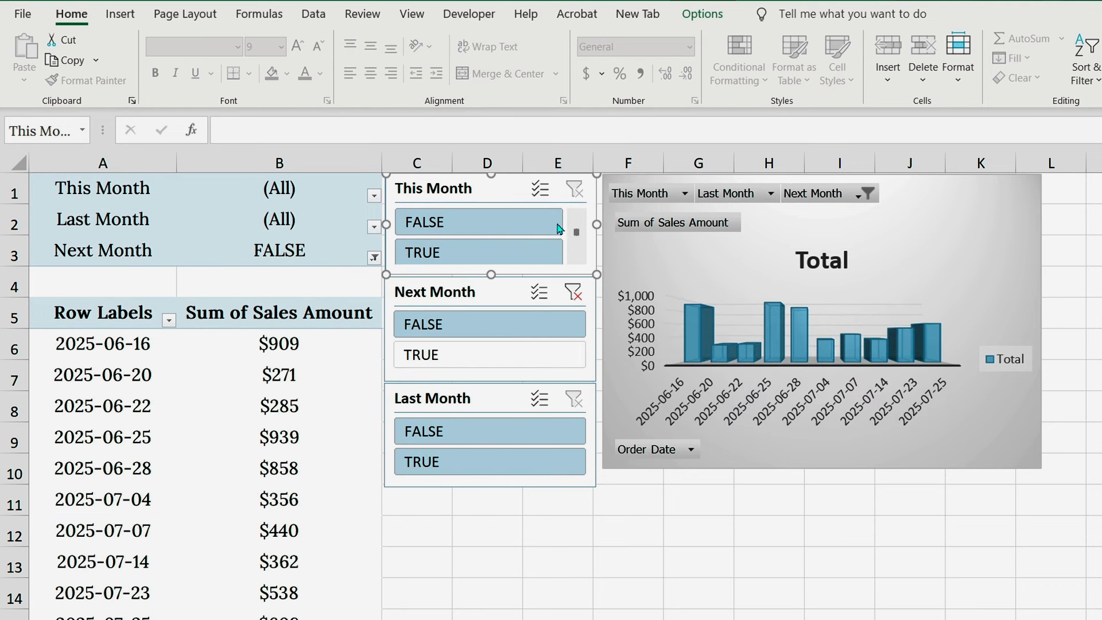
click(573, 293)
Step: Try both values of the Last Month slicer and leave it filtered to TRUE
click(438, 461)
click(463, 435)
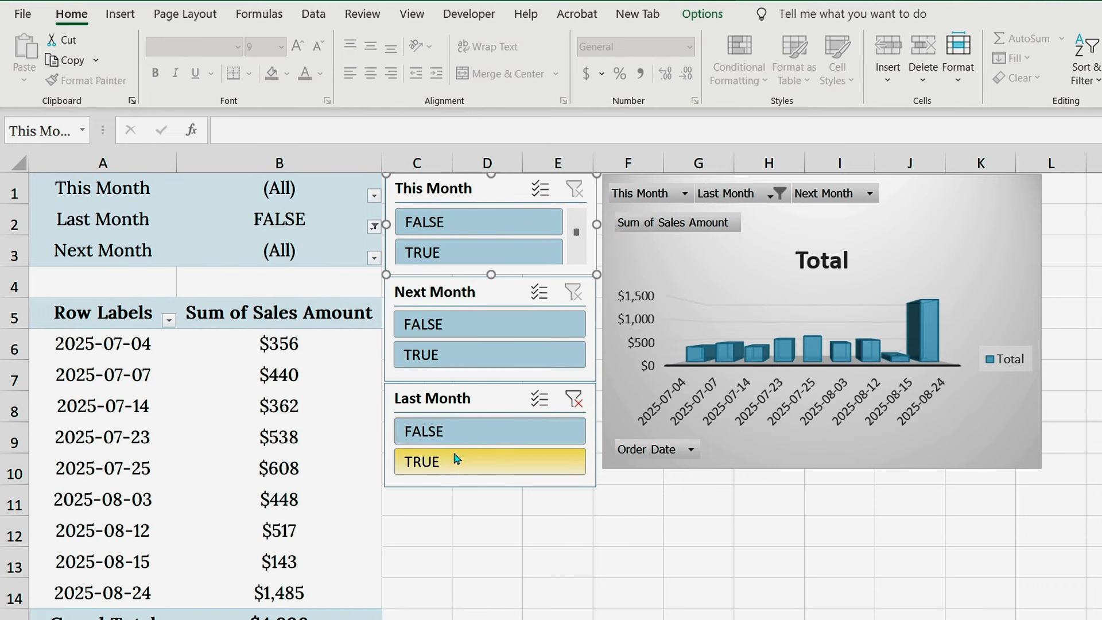
click(457, 459)
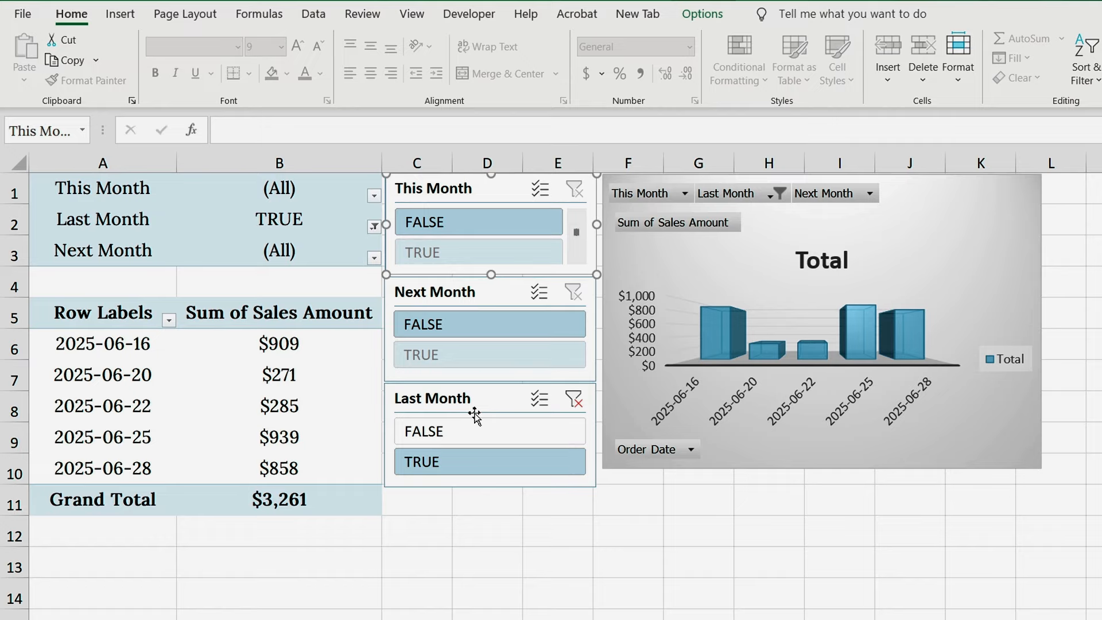